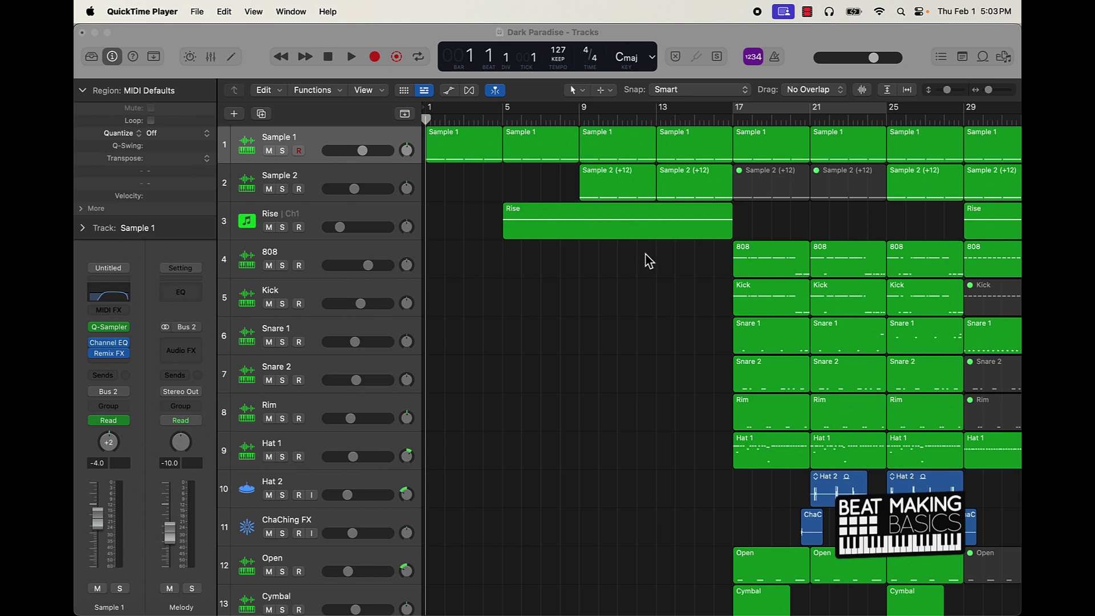
Zoom to fit all 14 tracks and set a cycle range from bar 17 to bar 33.
{"action": "key", "text": "z"}
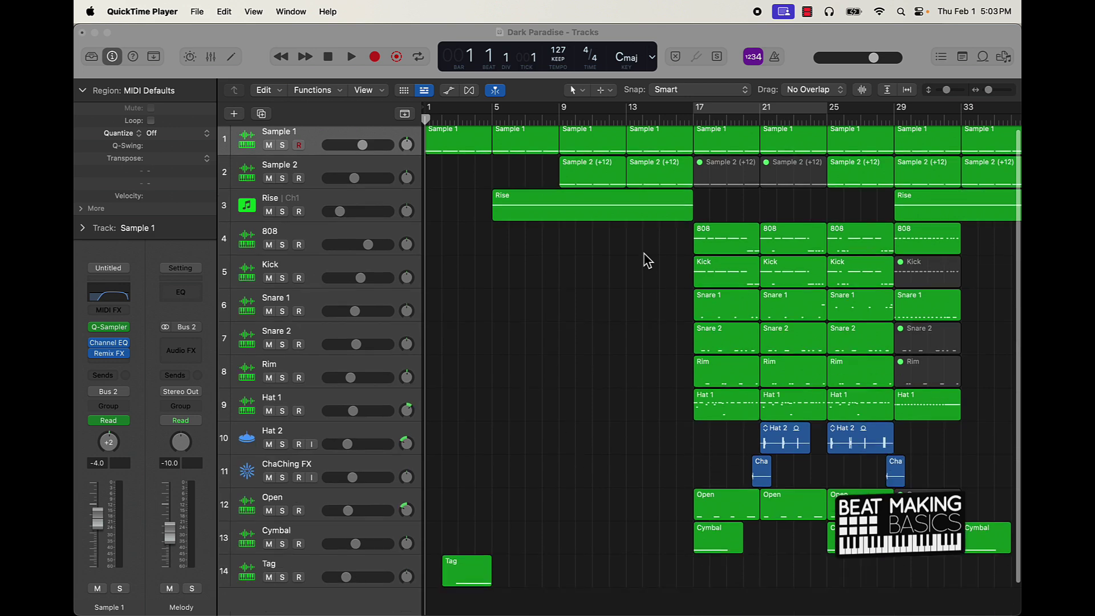
{"action": "scroll", "coordinate": [646, 259], "scroll_direction": "right", "scroll_amount": 5}
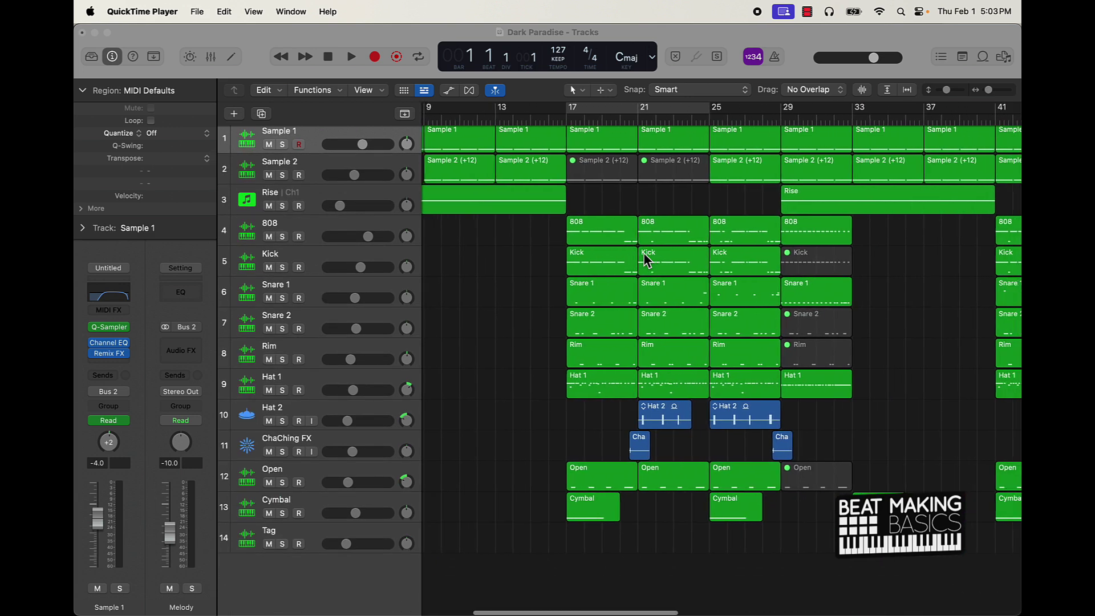
{"action": "scroll", "coordinate": [646, 260], "scroll_direction": "left", "scroll_amount": 5}
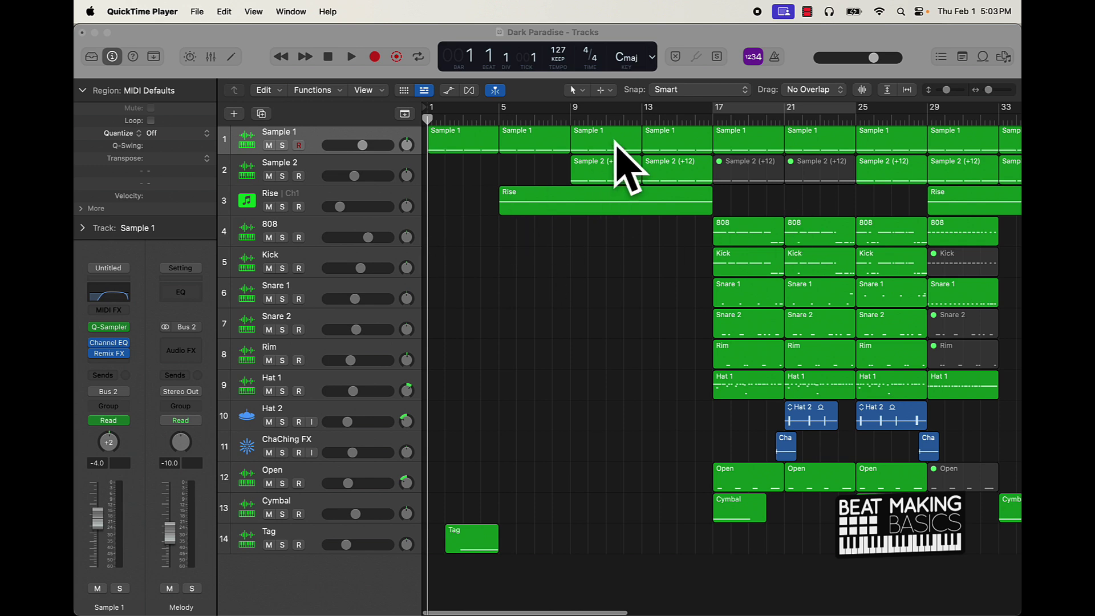
{"action": "left_click", "coordinate": [782, 109]}
{"action": "left_click", "coordinate": [822, 118]}
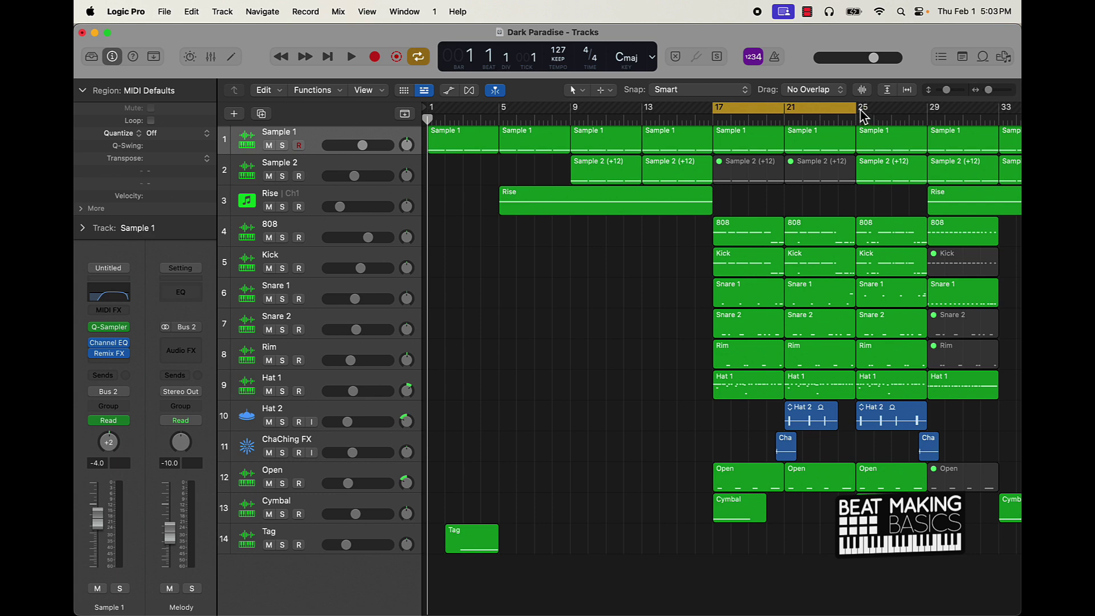
{"action": "left_click_drag", "start_coordinate": [855, 111], "coordinate": [995, 110]}
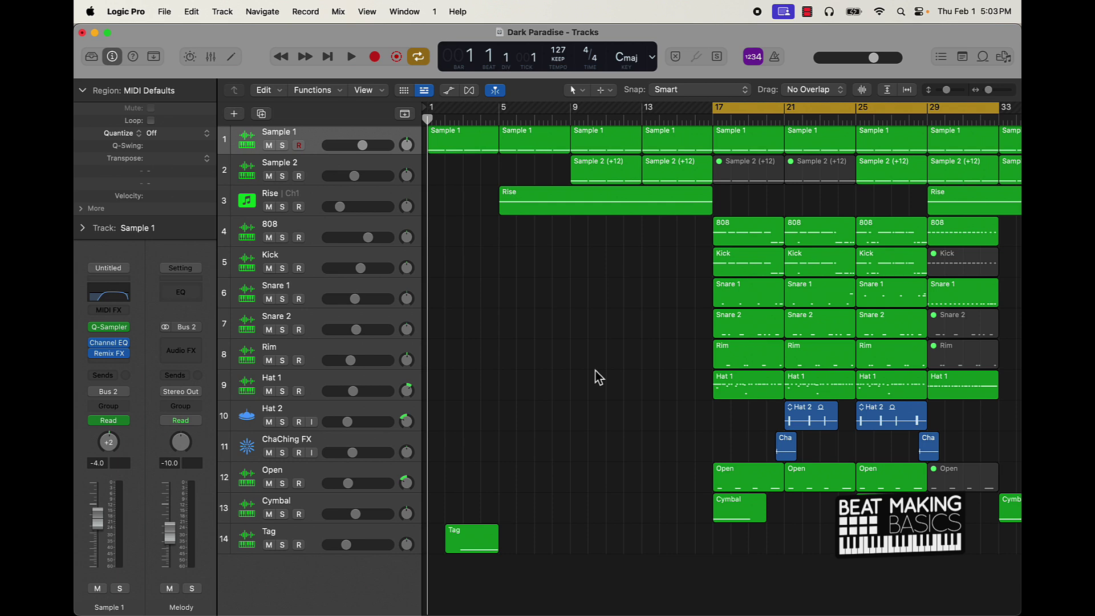
Play the beat through the bar 17–33 loop.
{"action": "key", "text": "space"}
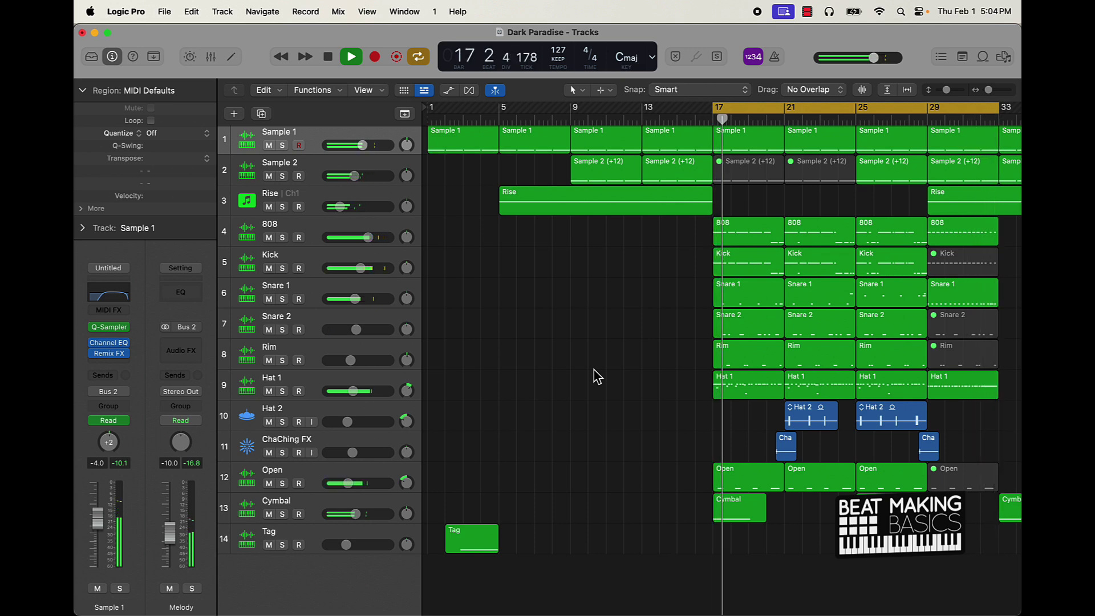
Stop playback, zoom in around bar 17, and toggle the 17–33 cycle off and back on.
{"action": "key", "text": "space"}
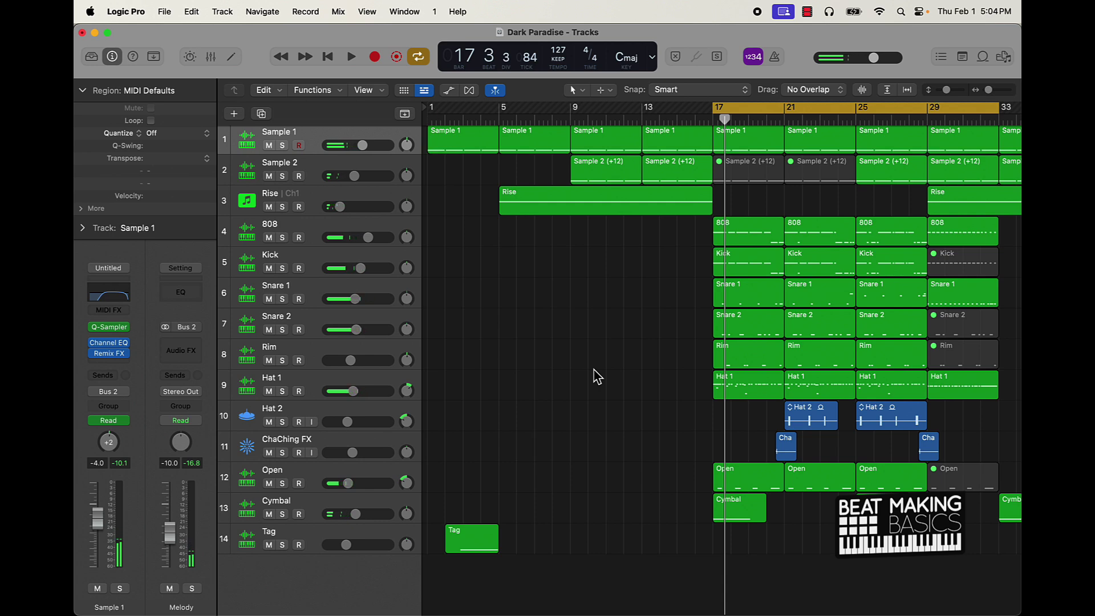
{"action": "key", "text": "super+Right"}
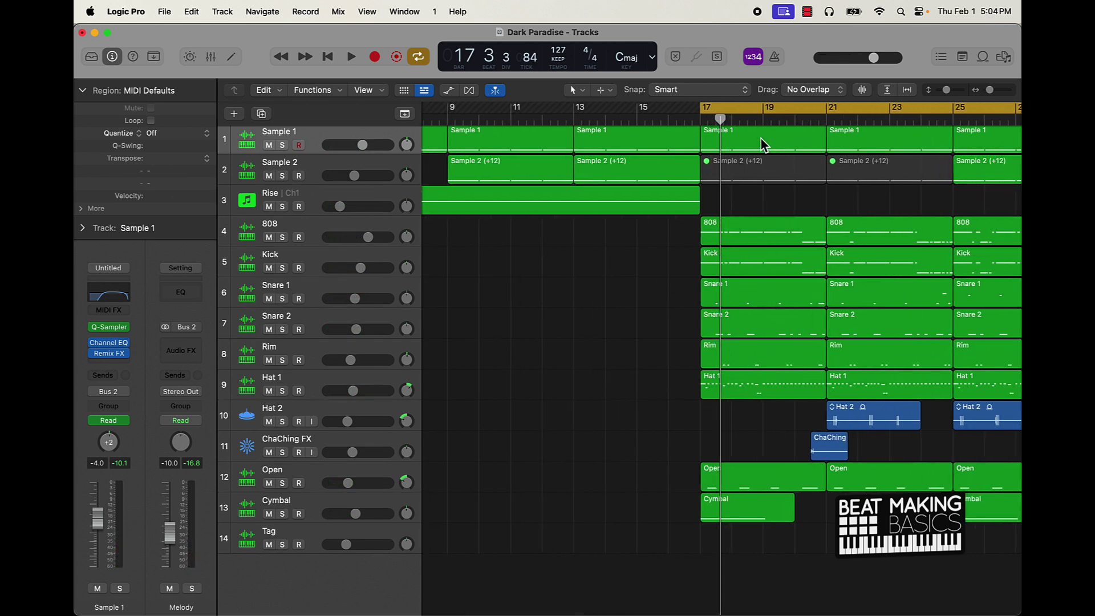
{"action": "left_click", "coordinate": [850, 110]}
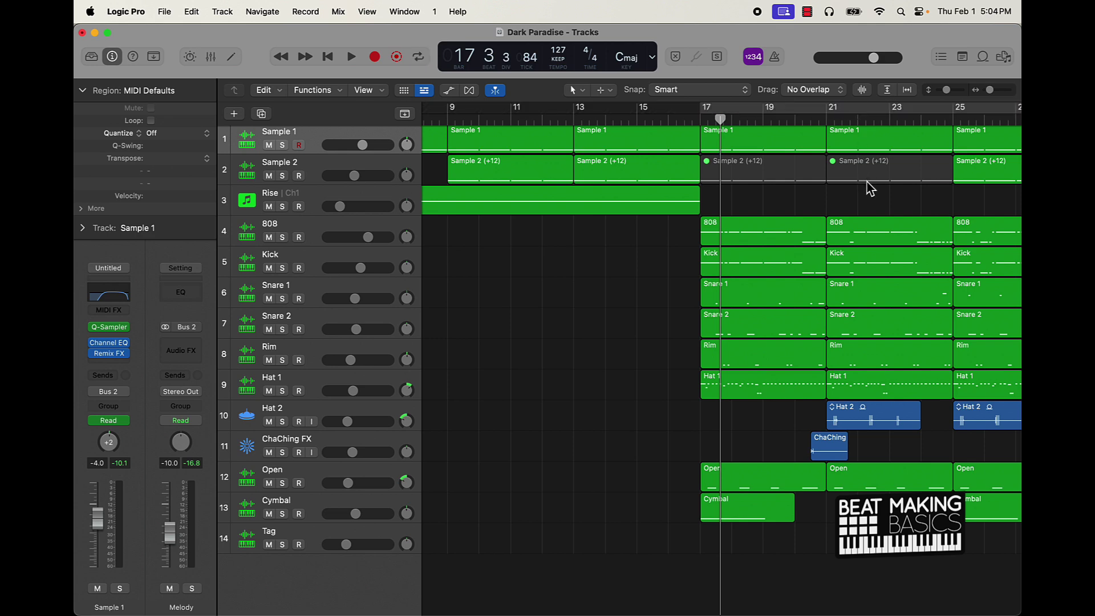
{"action": "scroll", "coordinate": [869, 188], "scroll_direction": "right", "scroll_amount": 5}
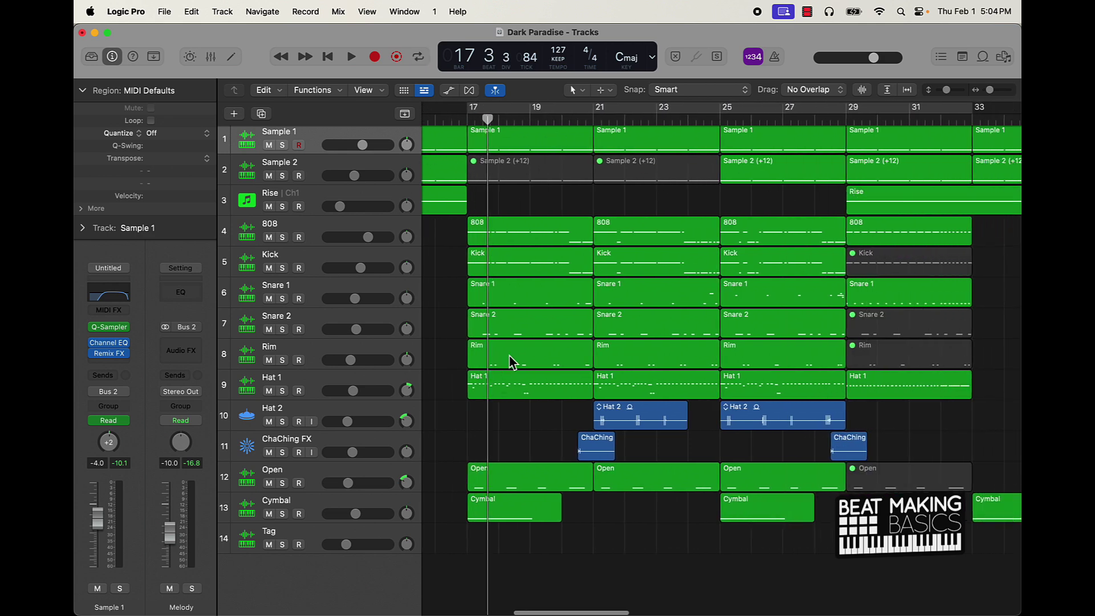
{"action": "left_click", "coordinate": [944, 112]}
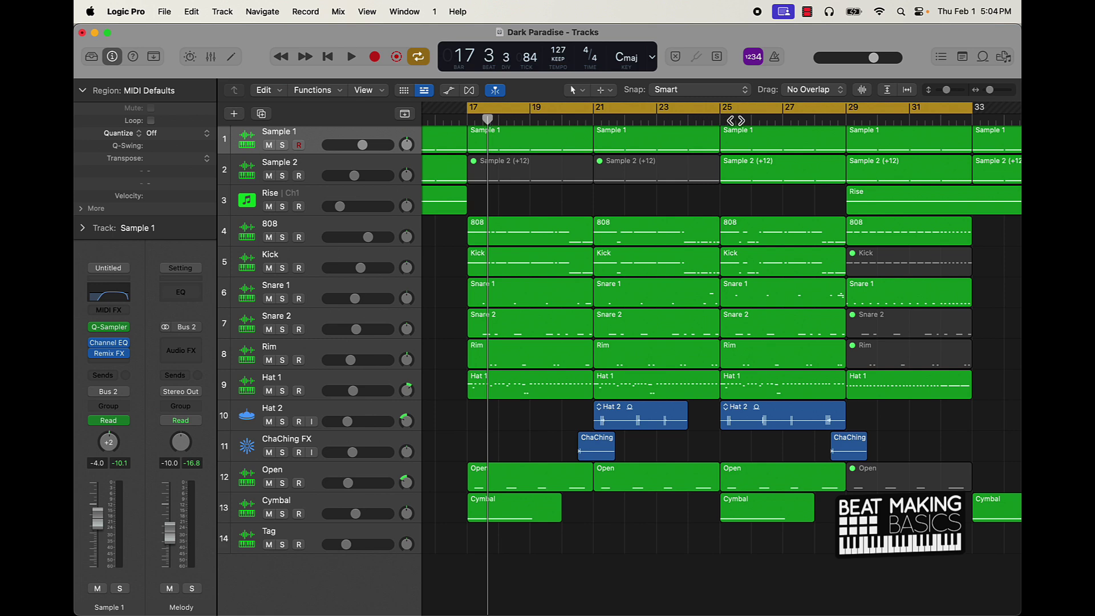
{"action": "scroll", "coordinate": [539, 141], "scroll_direction": "right", "scroll_amount": 2}
{"action": "scroll", "coordinate": [539, 141], "scroll_direction": "right", "scroll_amount": 1}
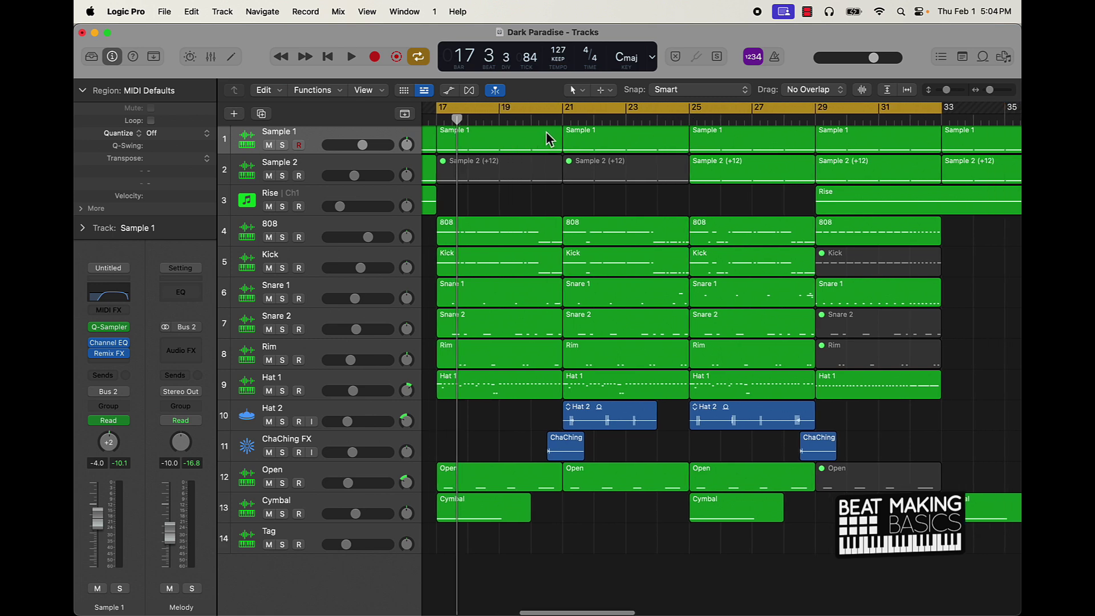
{"action": "scroll", "coordinate": [675, 171], "scroll_direction": "left", "scroll_amount": 5}
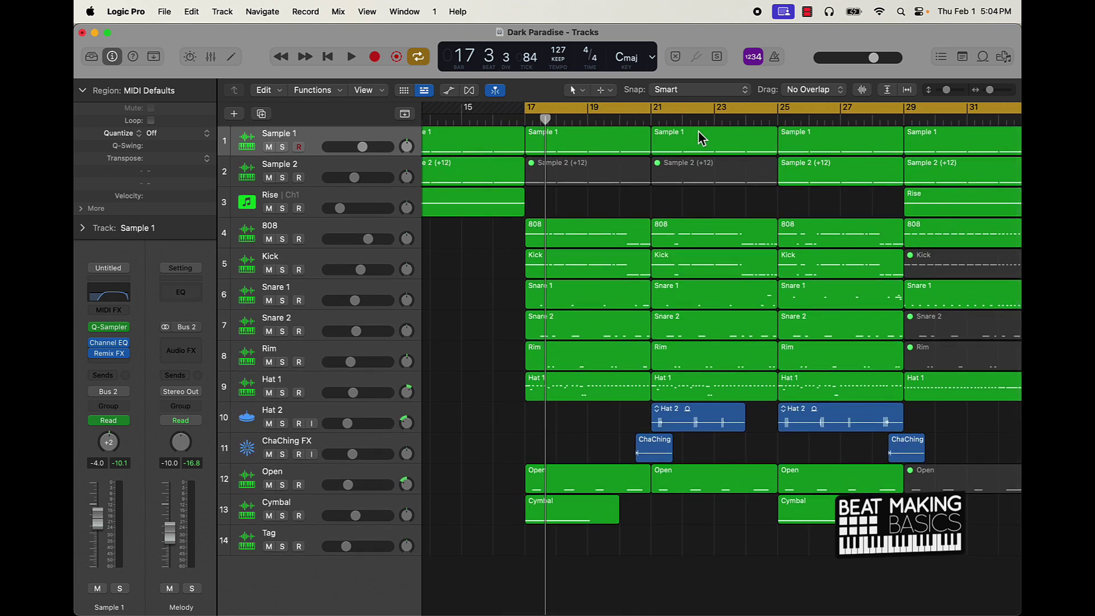
{"action": "scroll", "coordinate": [748, 120], "scroll_direction": "right", "scroll_amount": 5}
{"action": "scroll", "coordinate": [748, 120], "scroll_direction": "right", "scroll_amount": 1}
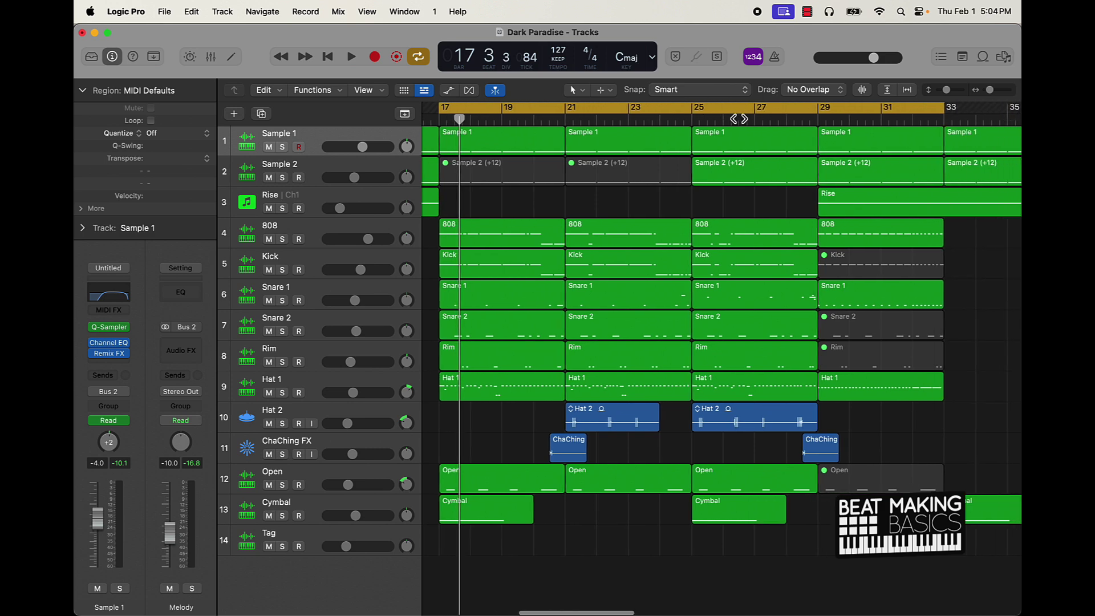
{"action": "scroll", "coordinate": [706, 151], "scroll_direction": "left", "scroll_amount": 7}
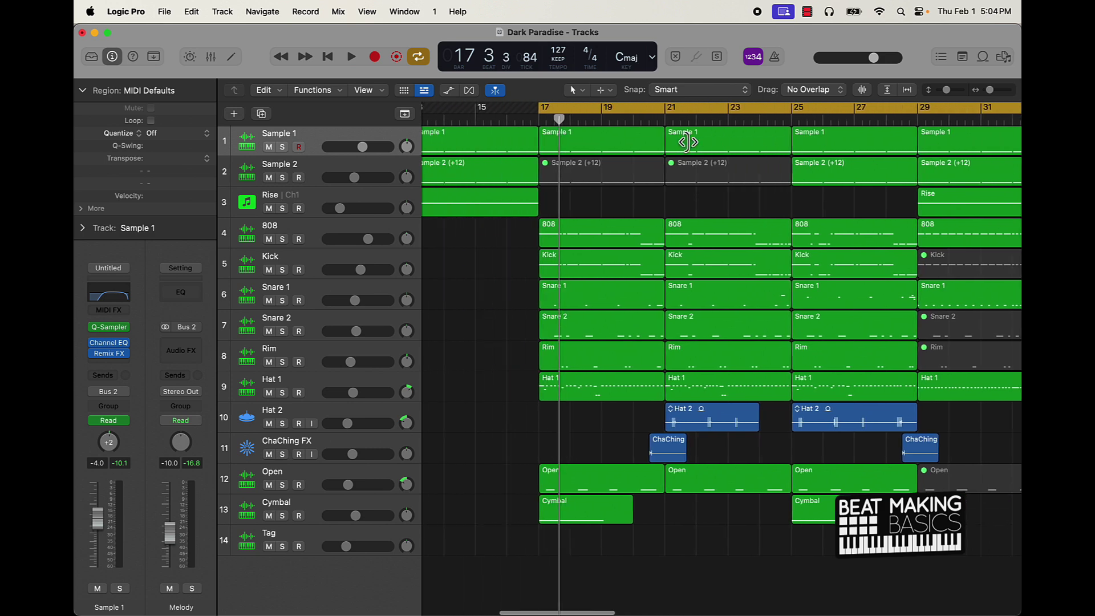
Replace the cycle with a single bar from 20 to 21 and park the playhead at bar 20.
{"action": "key", "text": "c"}
{"action": "left_click_drag", "start_coordinate": [556, 118], "coordinate": [674, 114]}
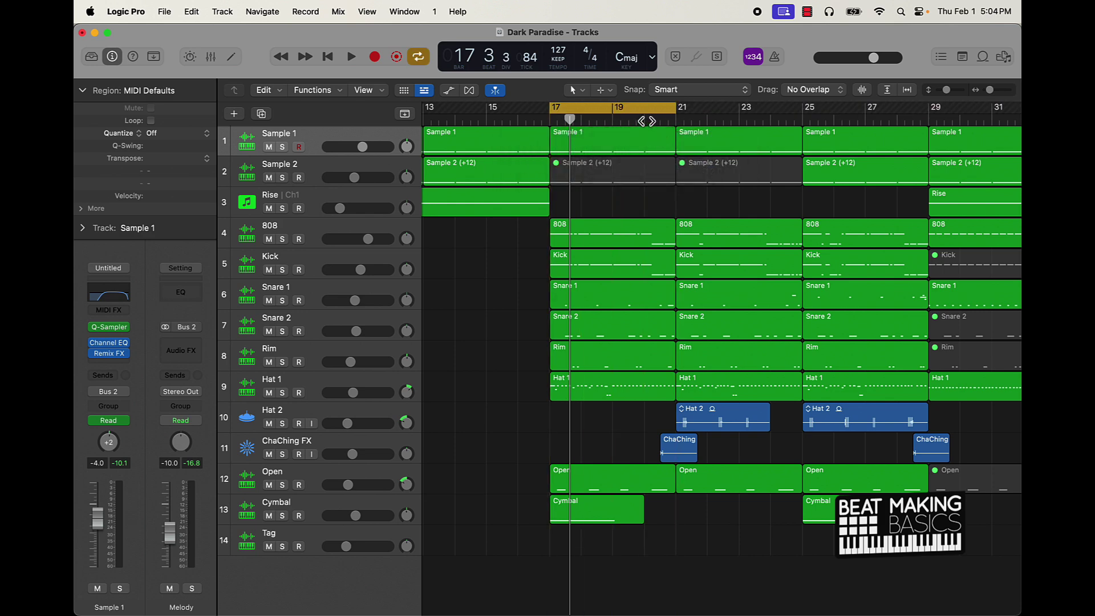
{"action": "left_click", "coordinate": [644, 118]}
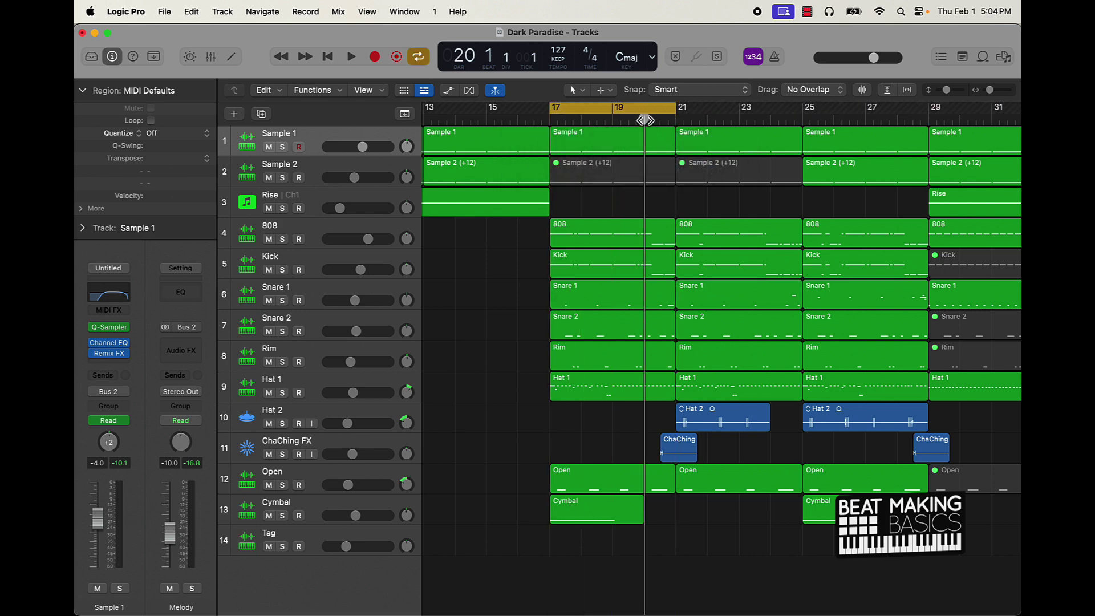
{"action": "key", "text": "c"}
{"action": "left_click_drag", "start_coordinate": [647, 118], "coordinate": [687, 114]}
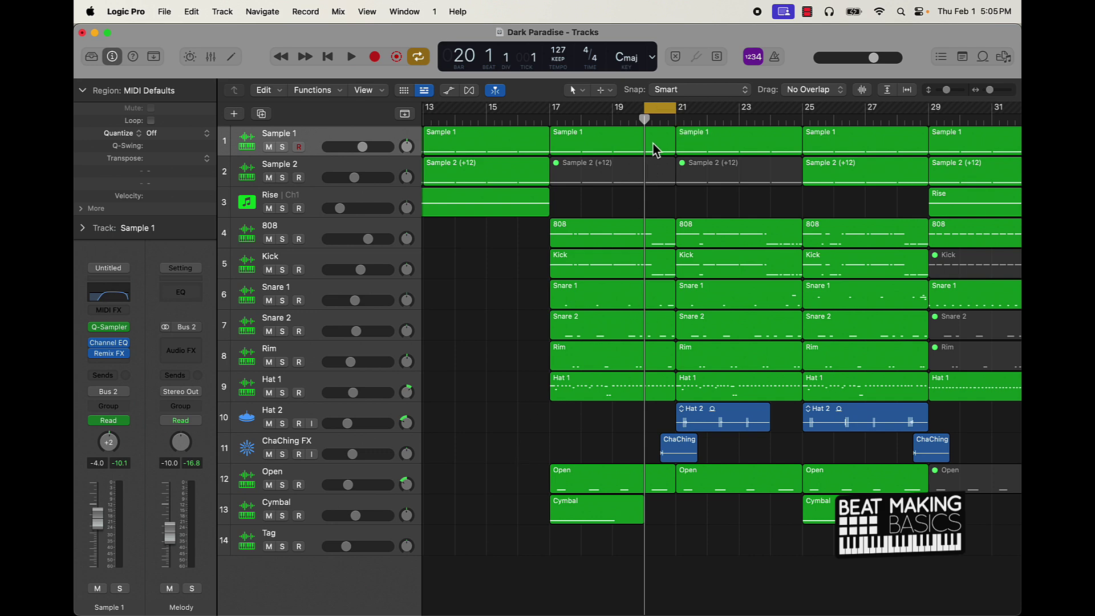
Open the bars 17–21 Snare 1 region in the Piano Roll and zoom in on bar 20's notes.
{"action": "left_click", "coordinate": [631, 297]}
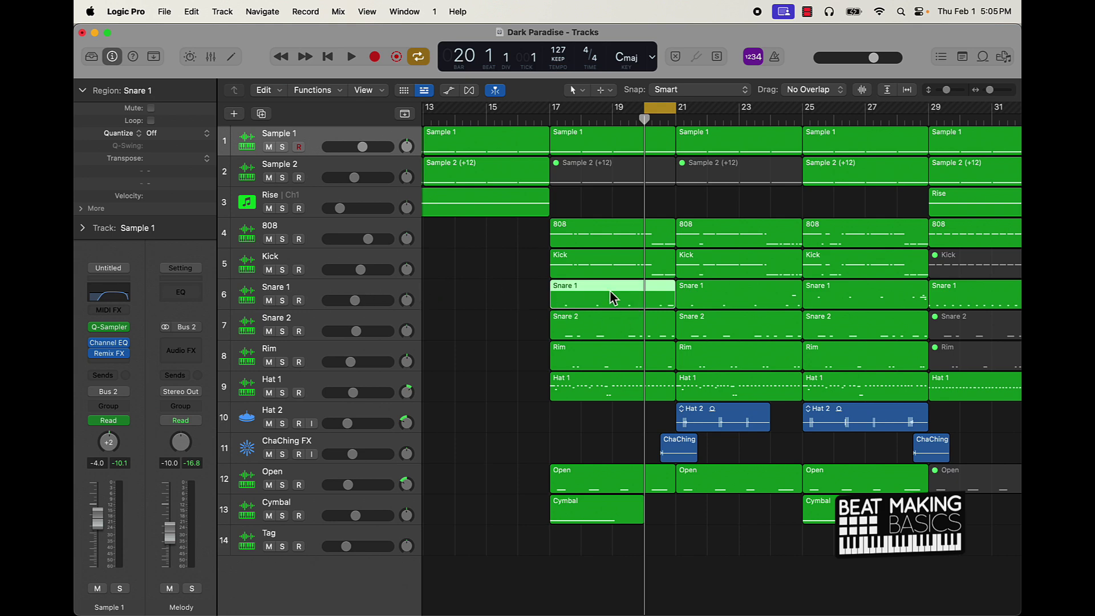
{"action": "double_click", "coordinate": [627, 296]}
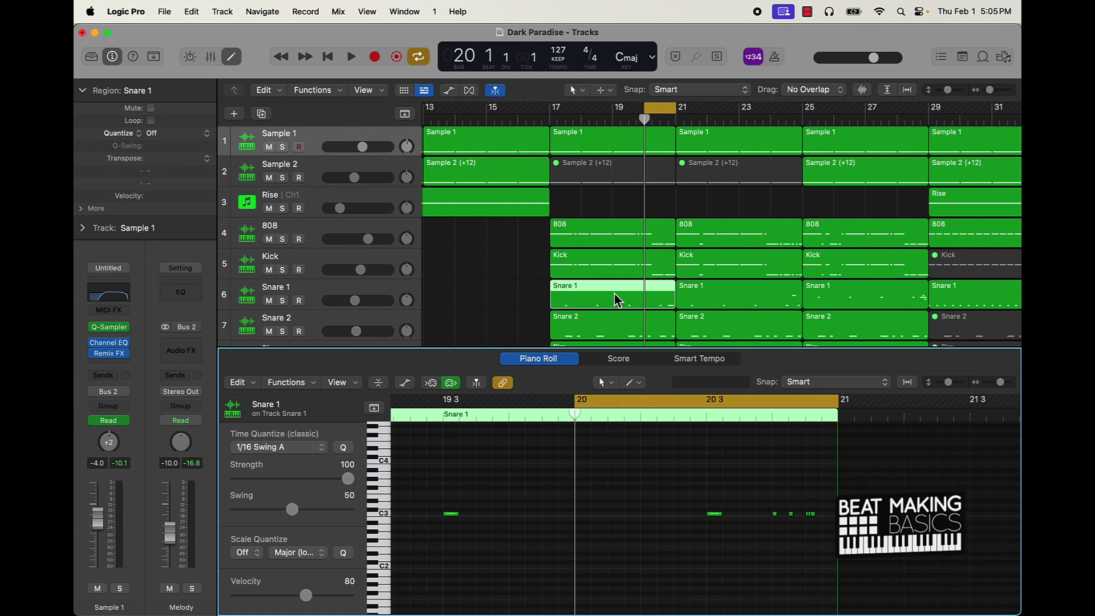
{"action": "left_click", "coordinate": [692, 533], "text": "ctrl+alt"}
{"action": "scroll", "coordinate": [693, 530], "scroll_direction": "right", "scroll_amount": 5}
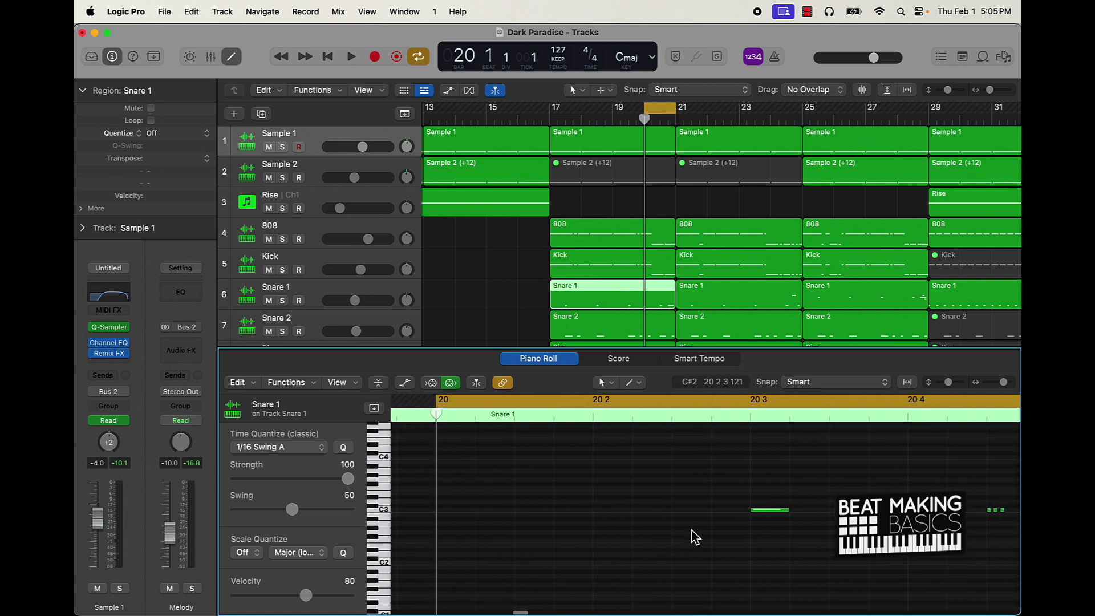
{"action": "left_click", "coordinate": [692, 530], "text": "ctrl+alt"}
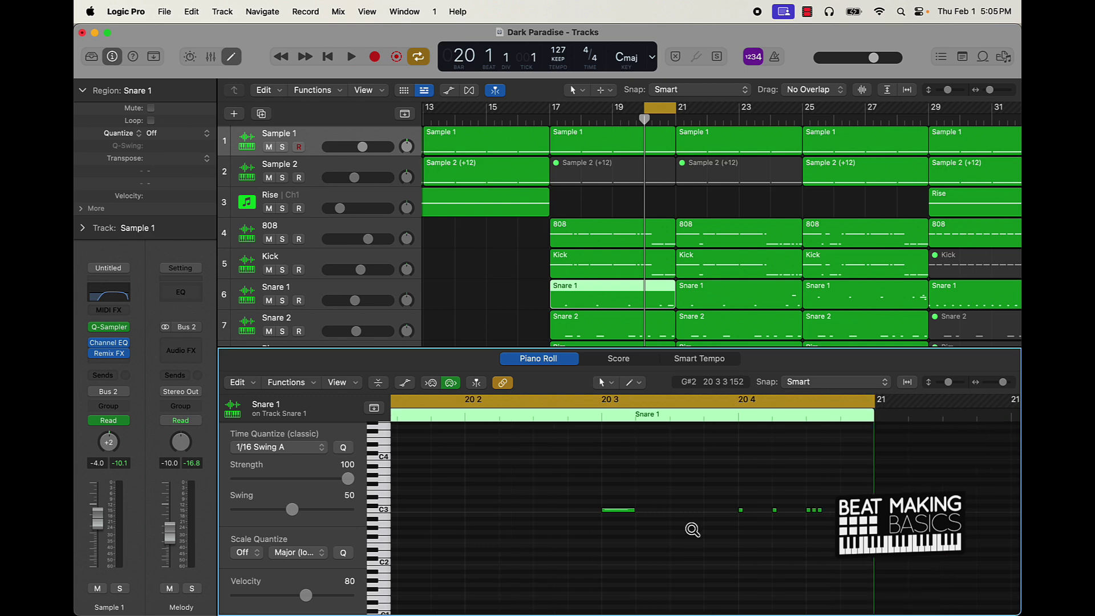
{"action": "left_click", "coordinate": [692, 529], "text": "ctrl+alt"}
{"action": "scroll", "coordinate": [692, 529], "scroll_direction": "down", "scroll_amount": 1}
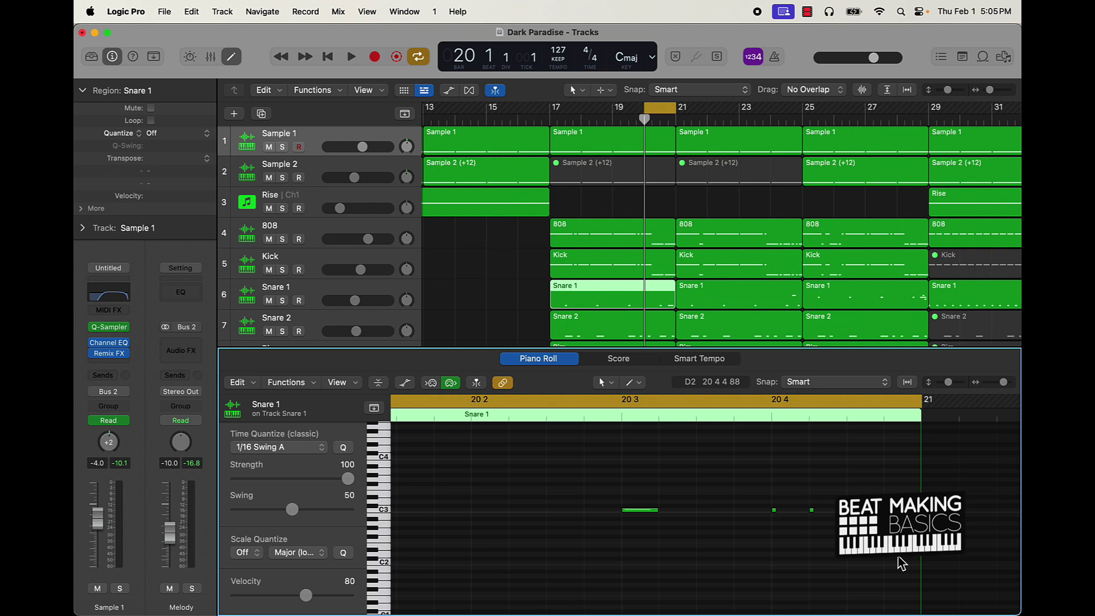
Audition bar 20, then add a new empty track copying Snare 1's setup.
{"action": "key", "text": "space"}
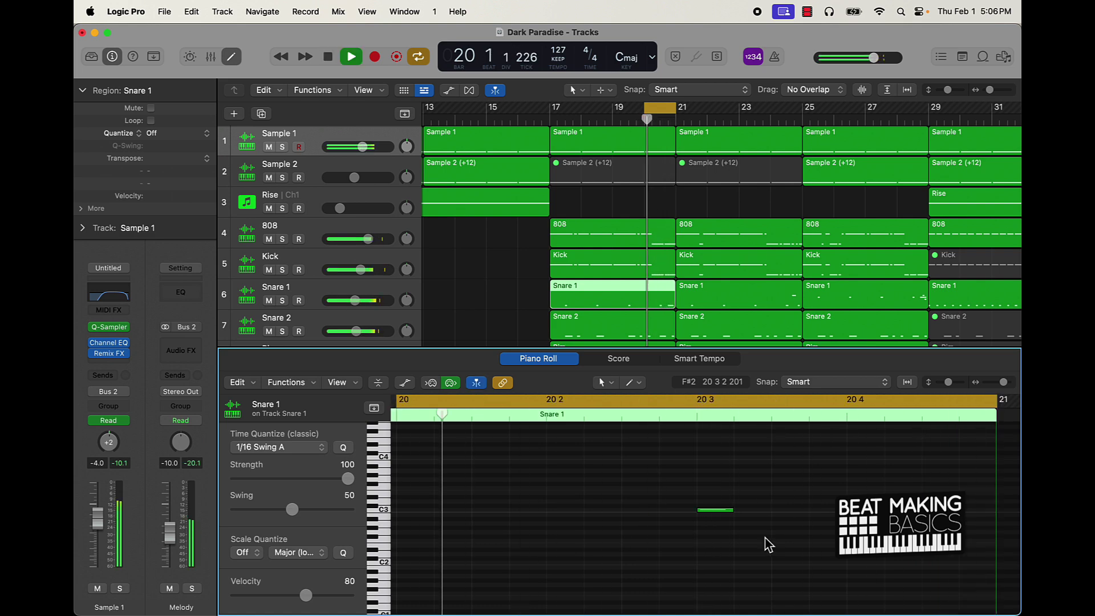
{"action": "key", "text": "space"}
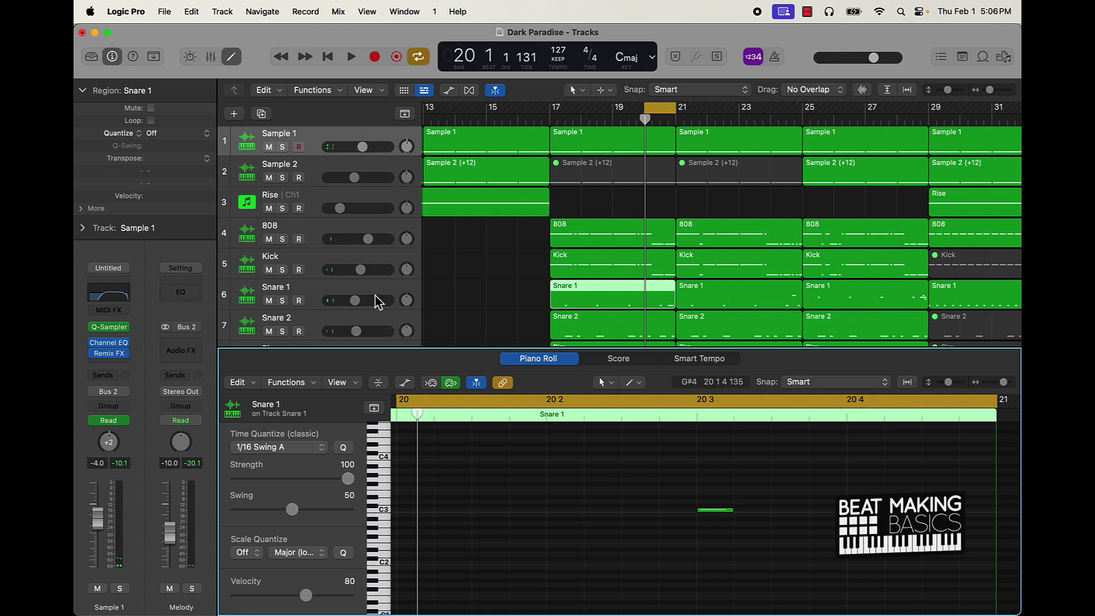
{"action": "key", "text": "super+d"}
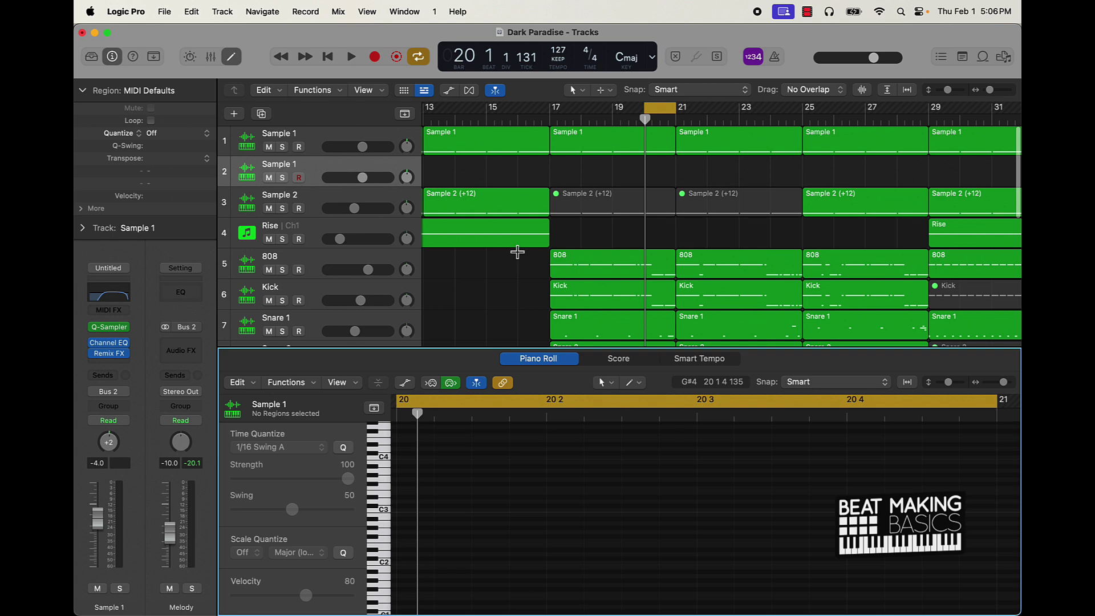
{"action": "key", "text": "super+z"}
{"action": "left_click", "coordinate": [404, 298]}
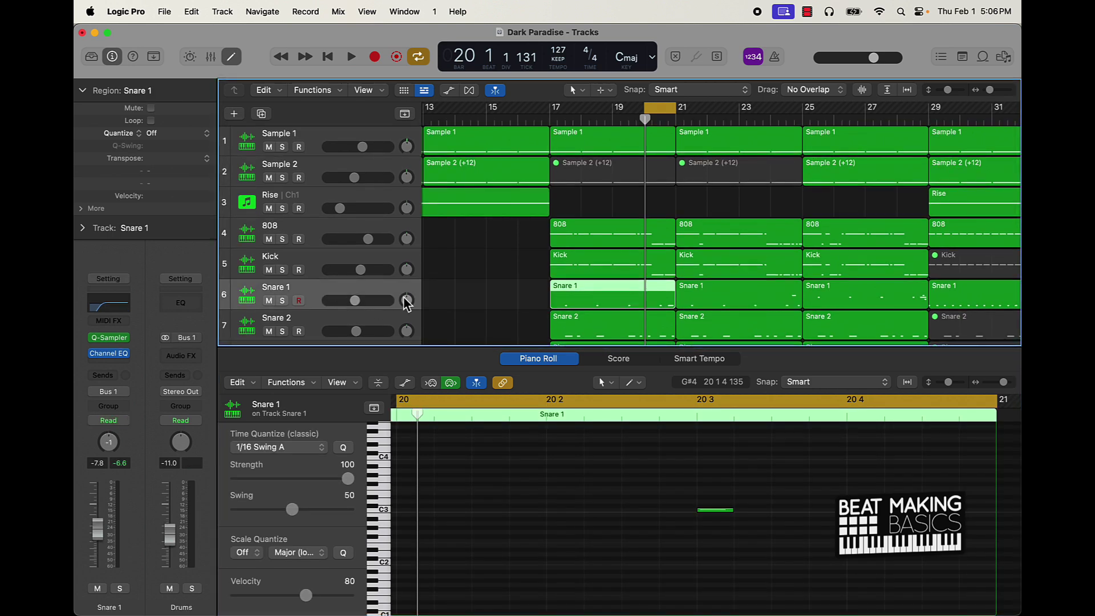
{"action": "key", "text": "super+d"}
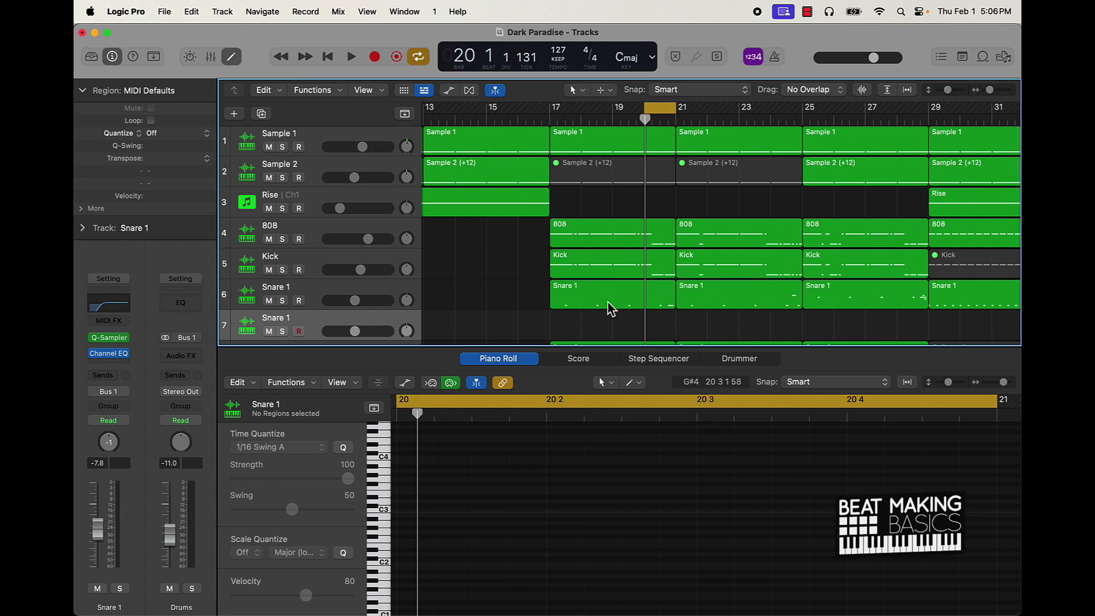
Mute the original Snare 1 track and play the bar 20 loop.
{"action": "left_click", "coordinate": [270, 301]}
{"action": "key", "text": "space"}
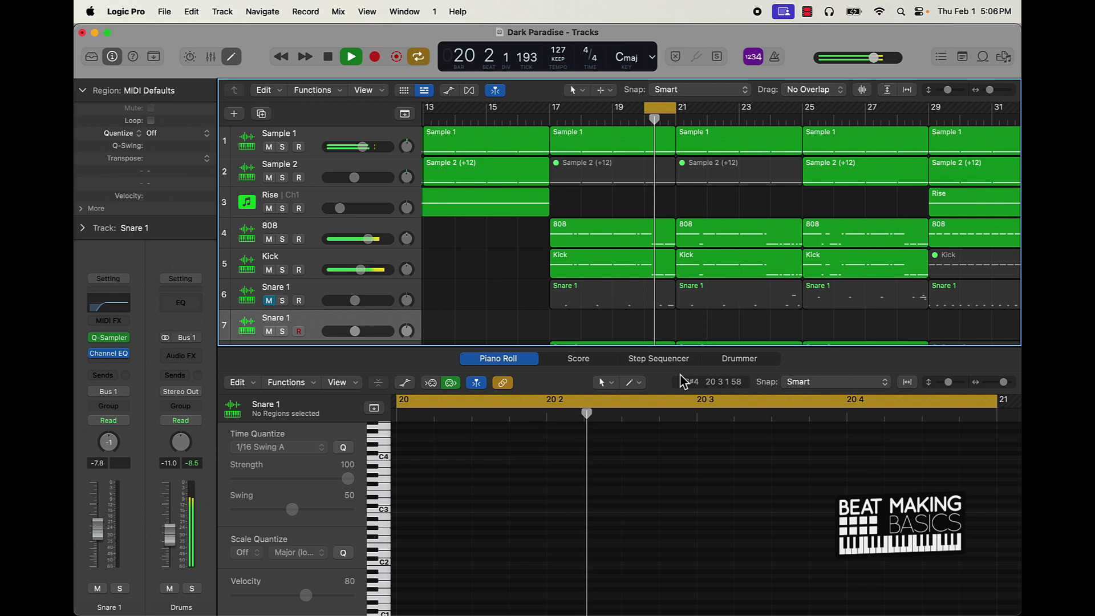
{"action": "scroll", "coordinate": [592, 273], "scroll_direction": "down", "scroll_amount": 3}
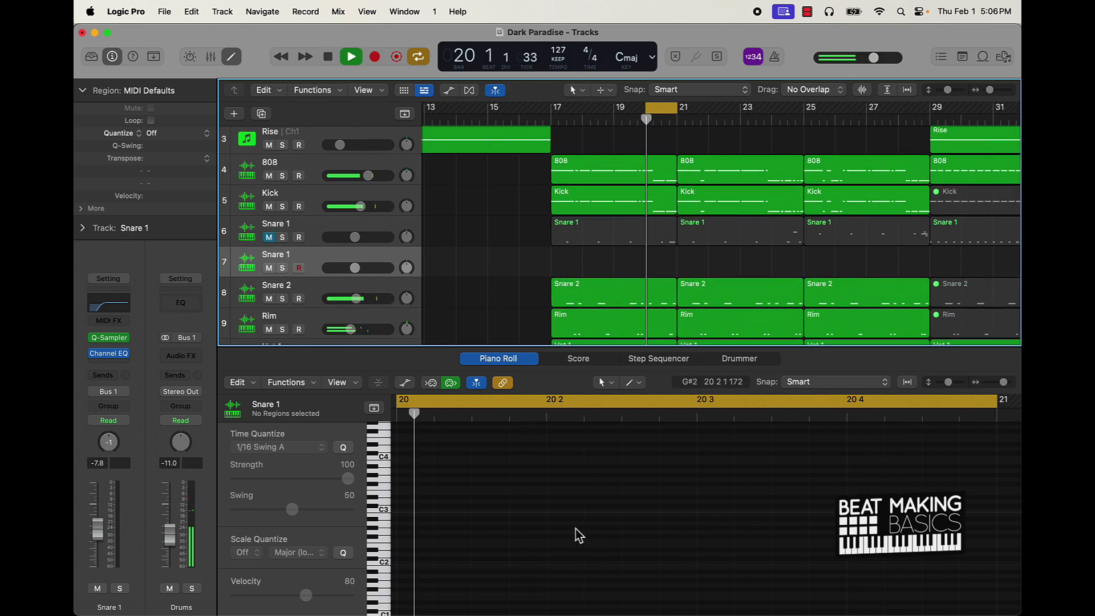
Draw C3 snare notes at beats 3 and 4 of bar 20, auditioning each.
{"action": "key", "text": "space"}
{"action": "left_click_drag", "start_coordinate": [537, 414], "coordinate": [701, 479]}
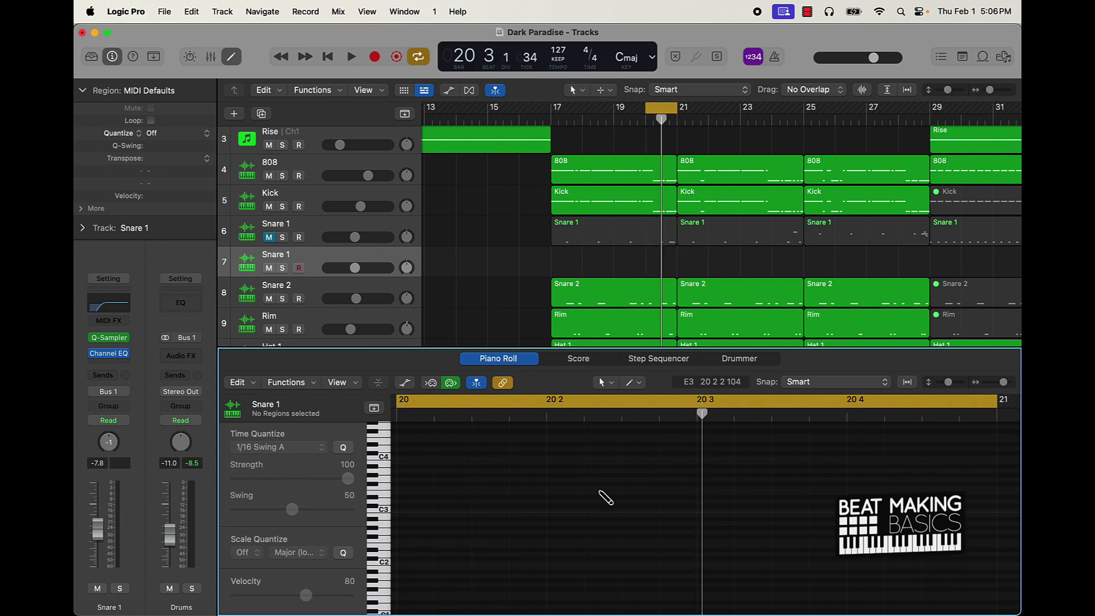
{"action": "key", "text": "space"}
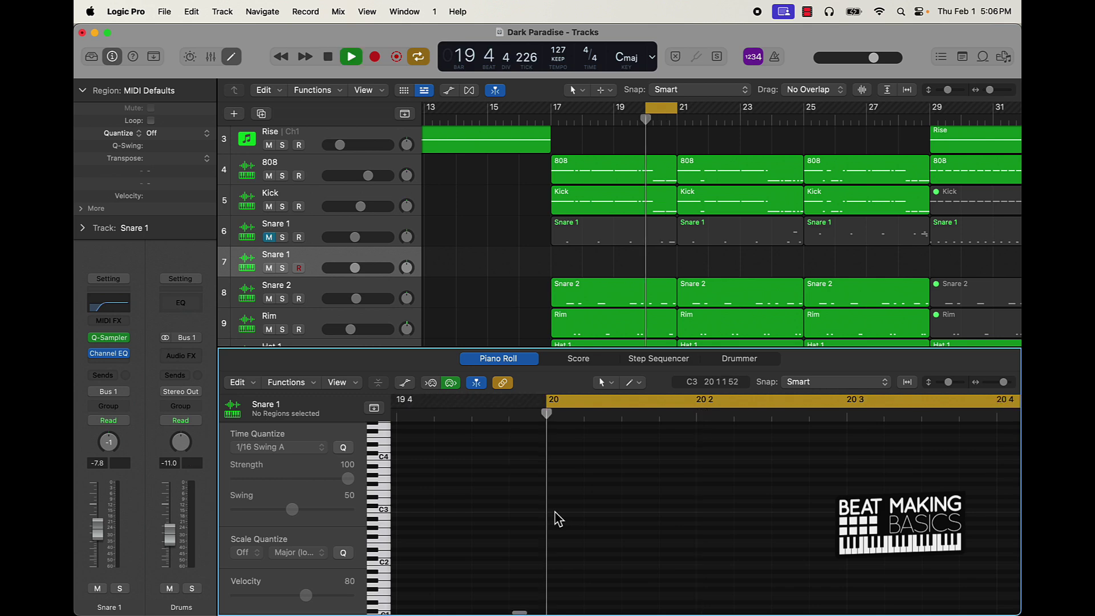
{"action": "key", "text": "space"}
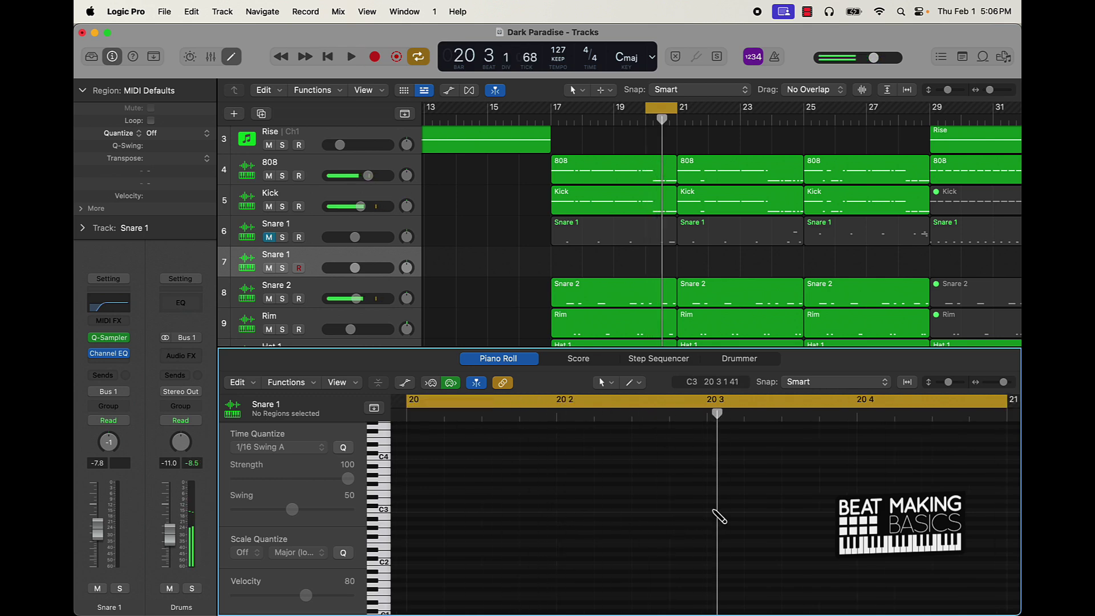
{"action": "left_click", "coordinate": [714, 510]}
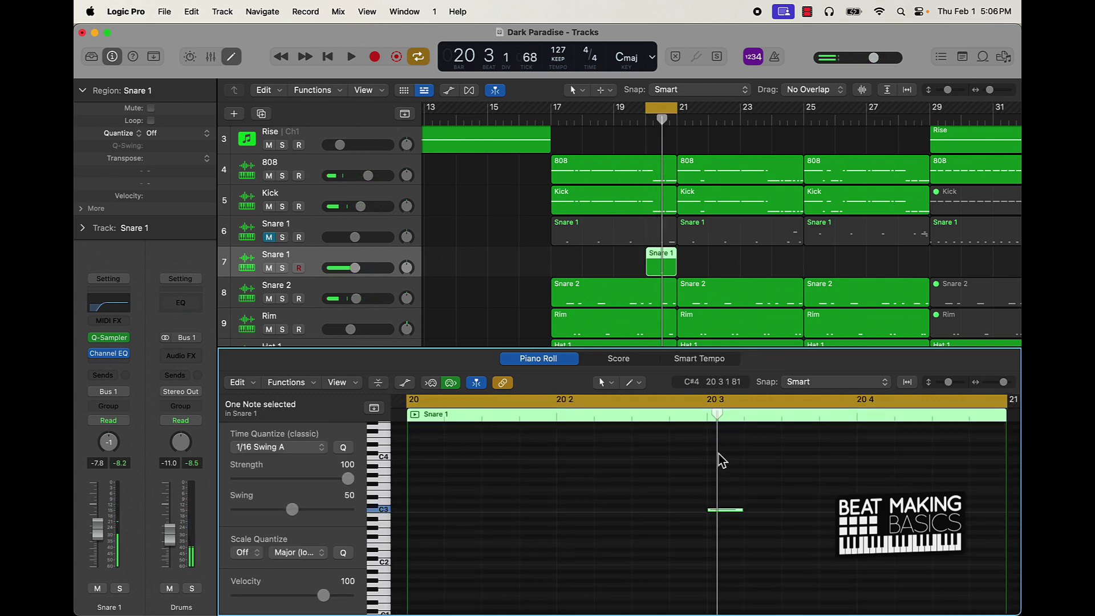
{"action": "key", "text": "space"}
{"action": "key", "text": "space"}
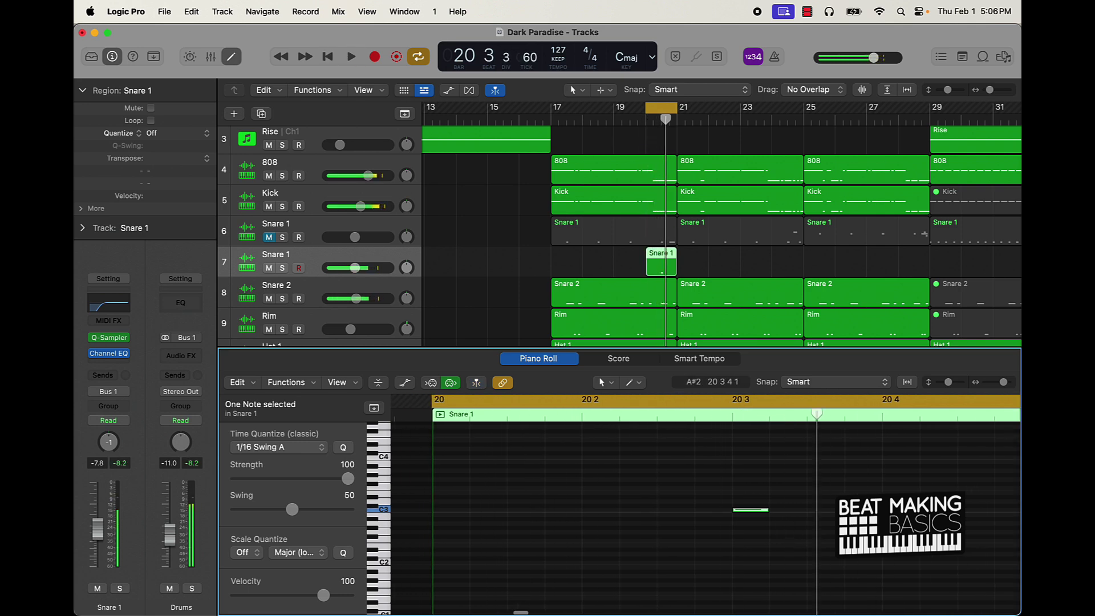
{"action": "key", "text": "space"}
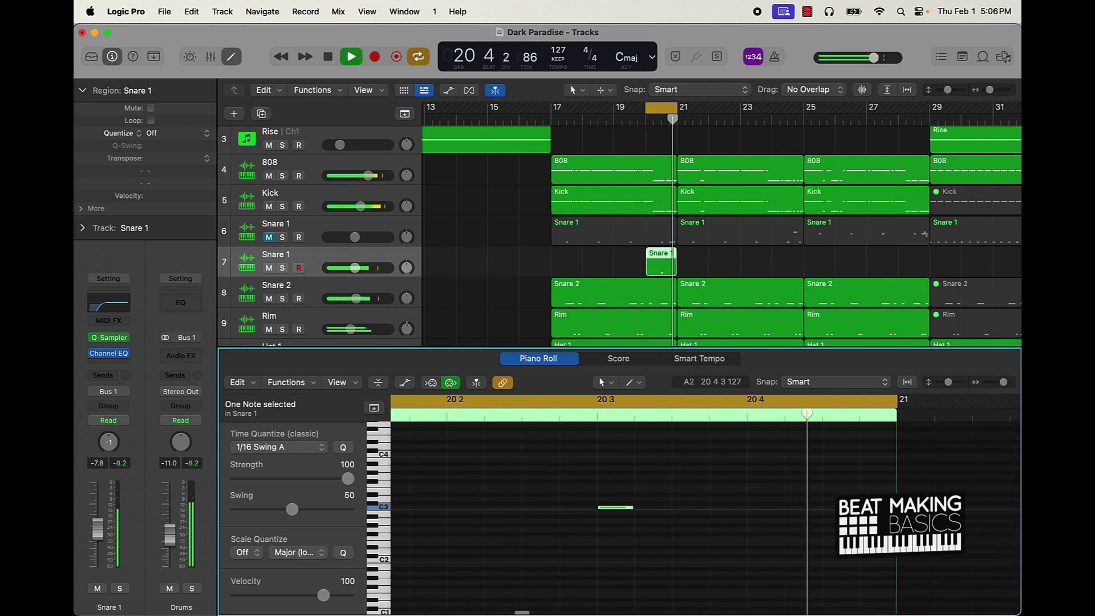
{"action": "key", "text": "space"}
{"action": "left_click", "coordinate": [753, 511]}
{"action": "key", "text": "space"}
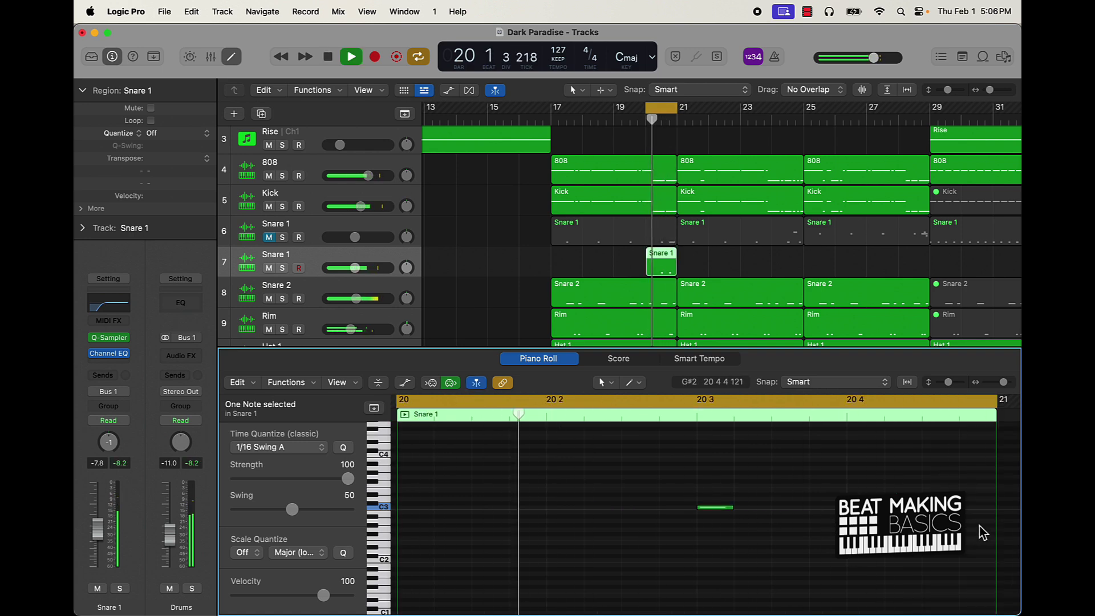
{"action": "key", "text": "space"}
{"action": "key", "text": "shift+d"}
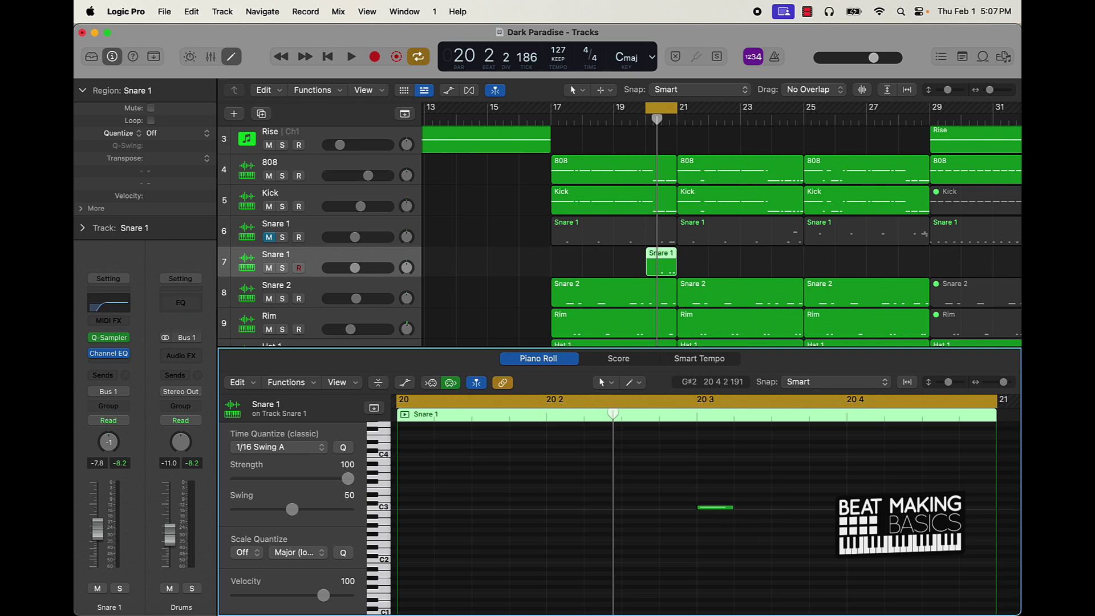
Shorten a C3 note to a tiny hit and copy it slightly later in bar 20.
{"action": "key", "text": "space"}
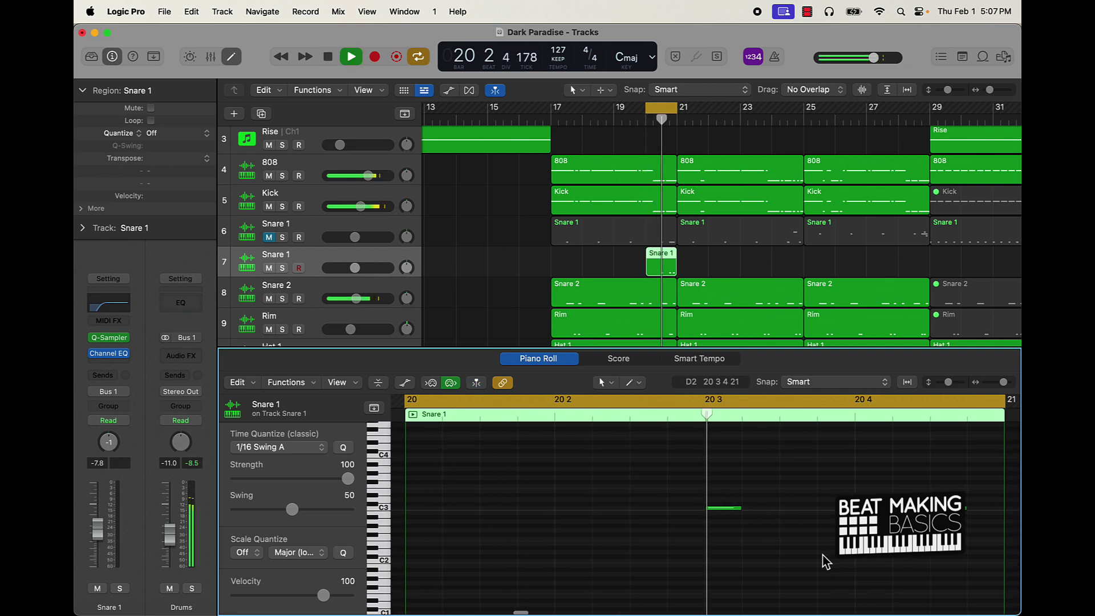
{"action": "key", "text": "space"}
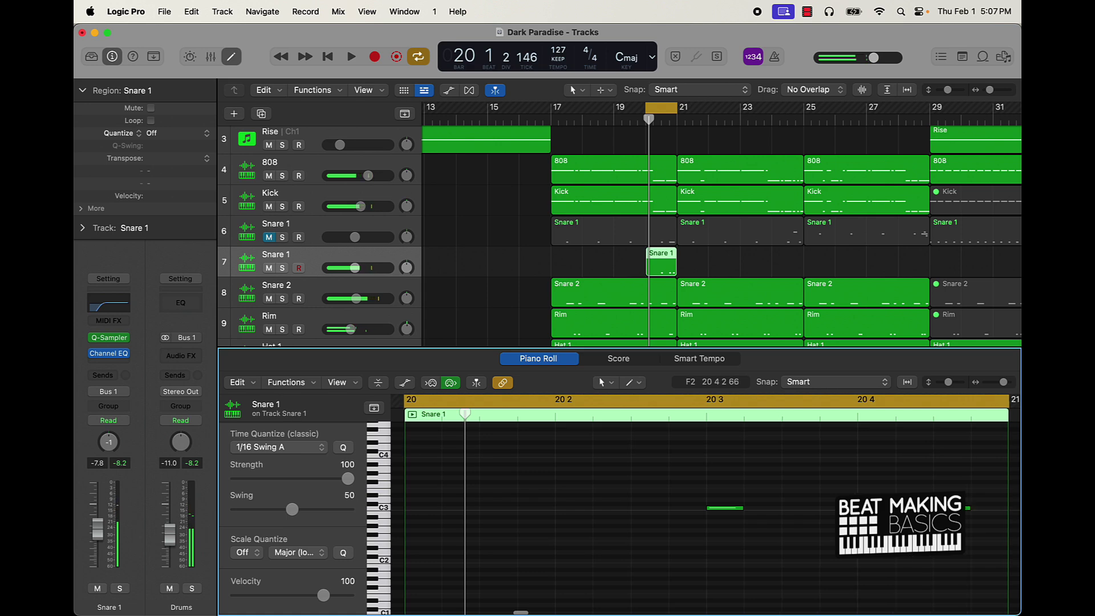
{"action": "key", "text": "super+Right"}
{"action": "key", "text": "super+Left"}
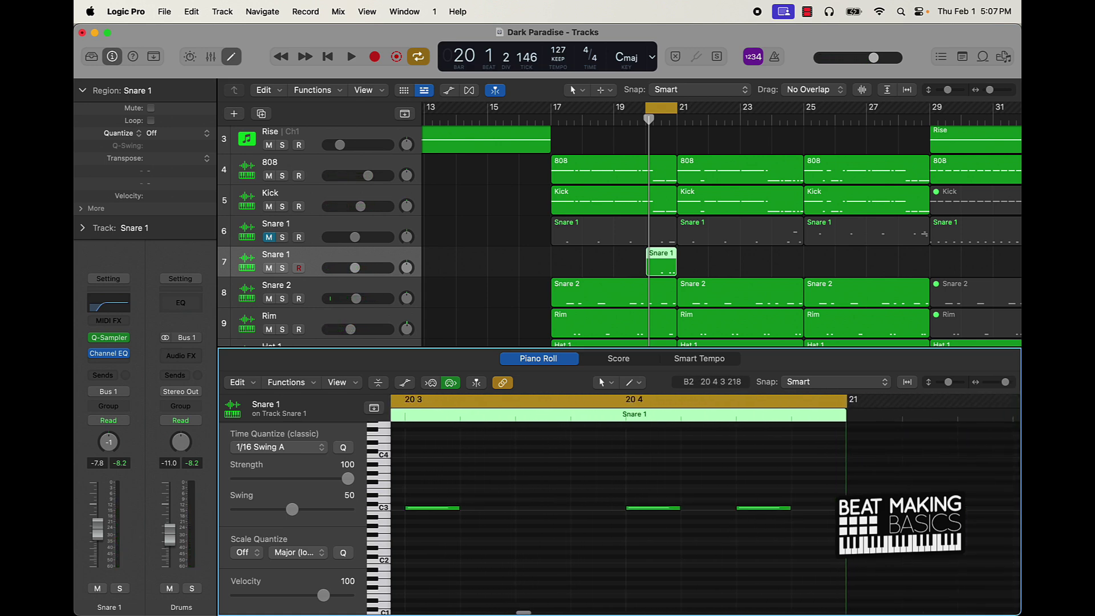
{"action": "left_click_drag", "start_coordinate": [785, 510], "coordinate": [742, 512]}
{"action": "mouse_move", "coordinate": [740, 509]}
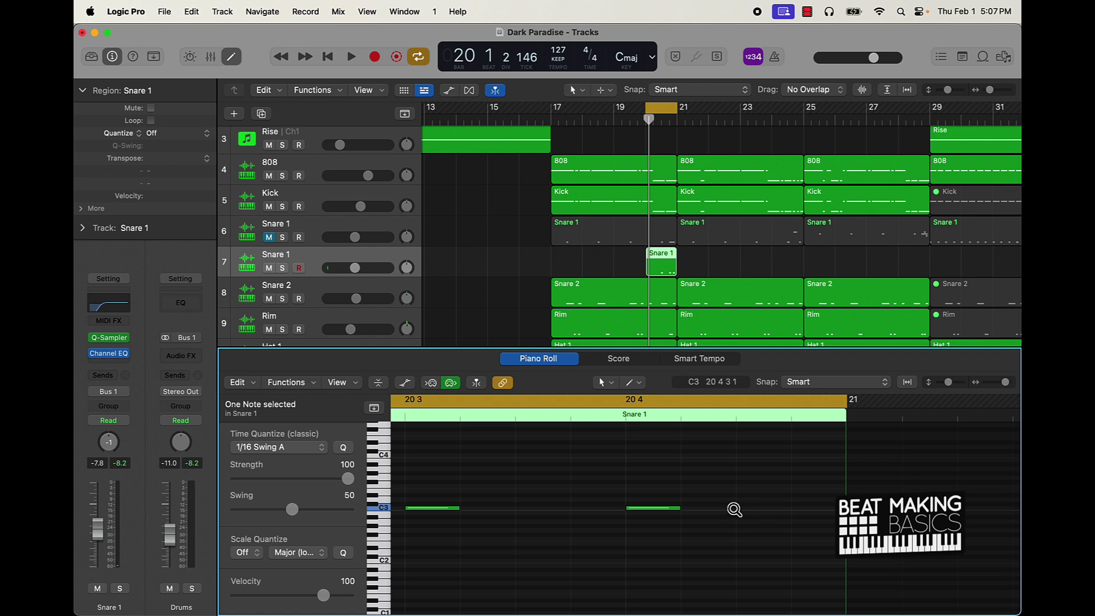
{"action": "left_click_drag", "start_coordinate": [740, 510], "coordinate": [758, 516]}
Copy another short C3 note further right to finish the roll and play it back.
{"action": "key", "text": "space"}
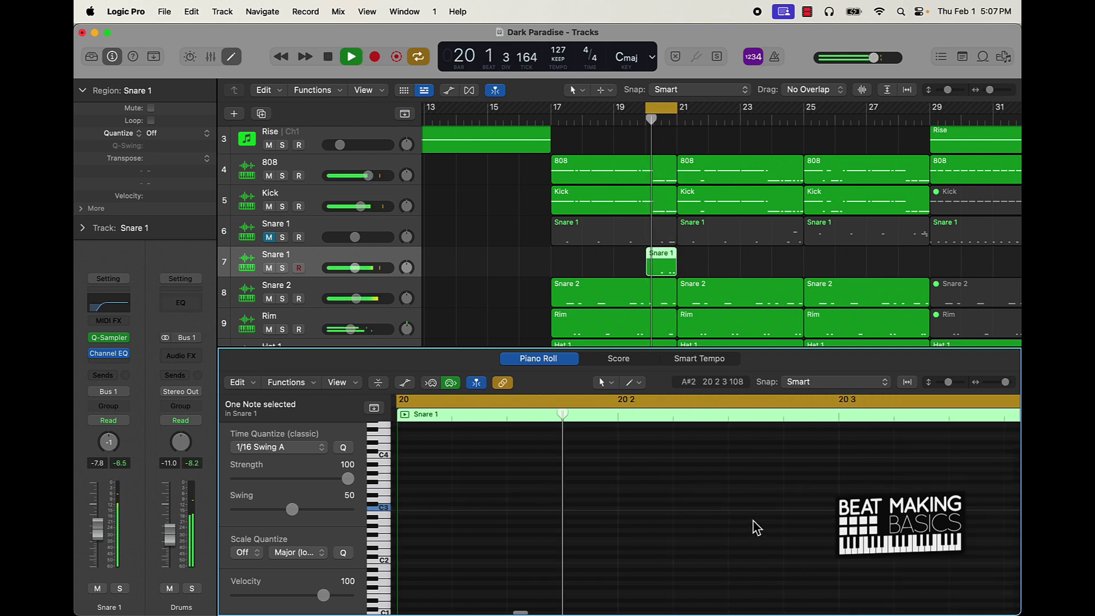
{"action": "key", "text": "space"}
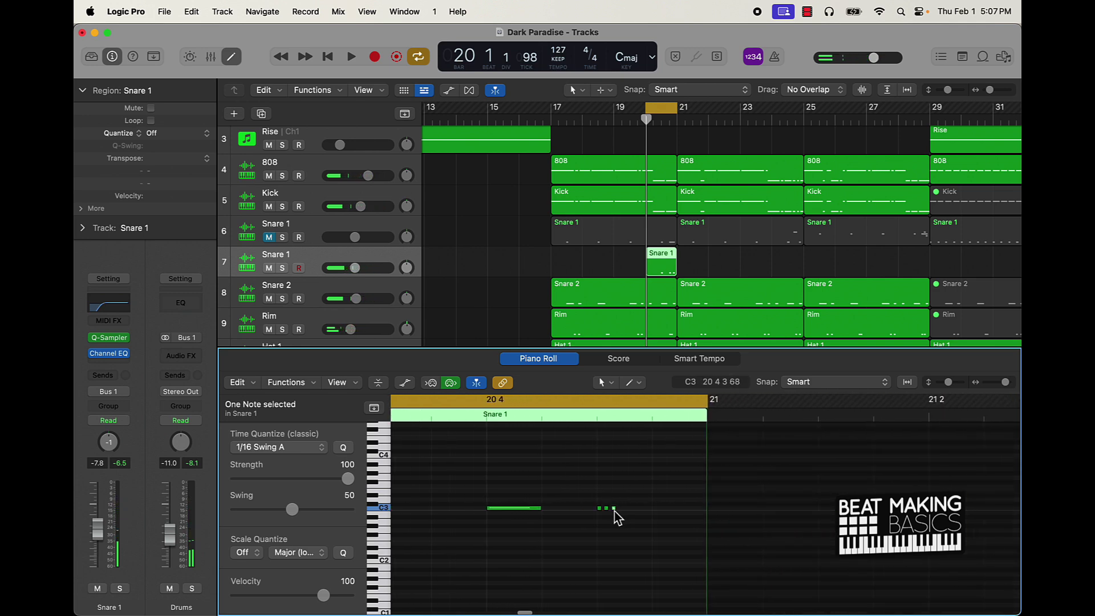
{"action": "mouse_move", "coordinate": [615, 509]}
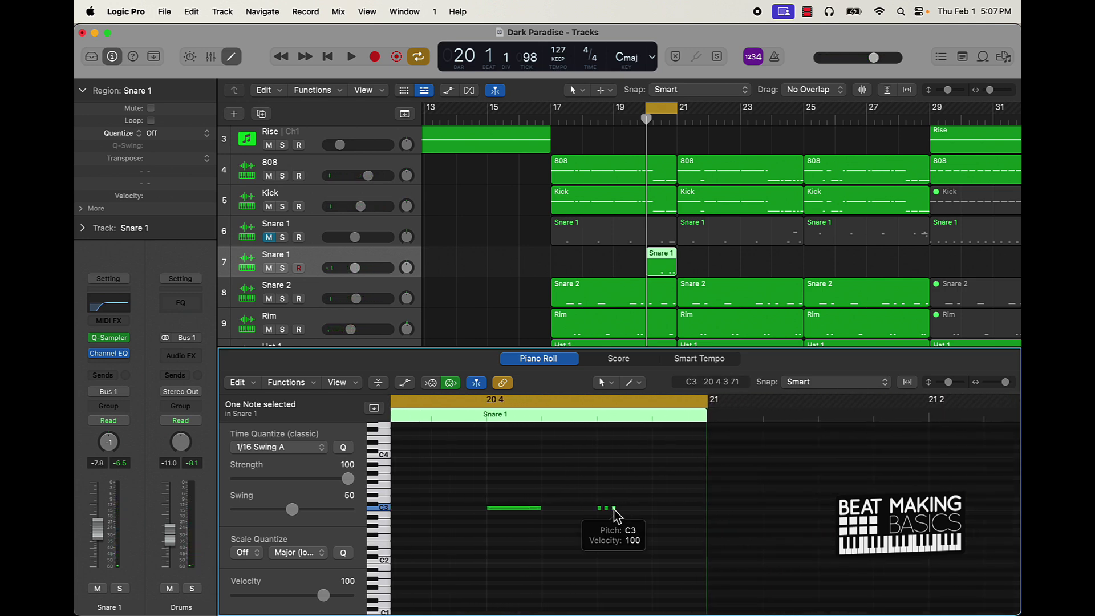
{"action": "left_click_drag", "start_coordinate": [615, 509], "coordinate": [656, 519]}
{"action": "key", "text": "space"}
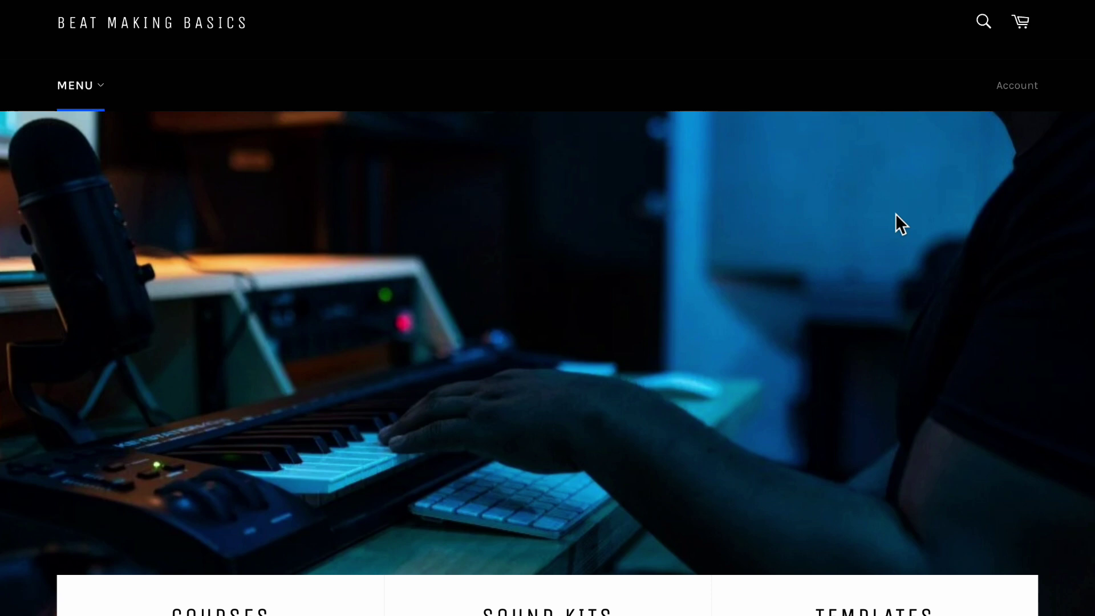
Open the Beat Making Master Bundle from Courses and browse its product images and description.
{"action": "scroll", "coordinate": [852, 248], "scroll_direction": "down", "scroll_amount": 5}
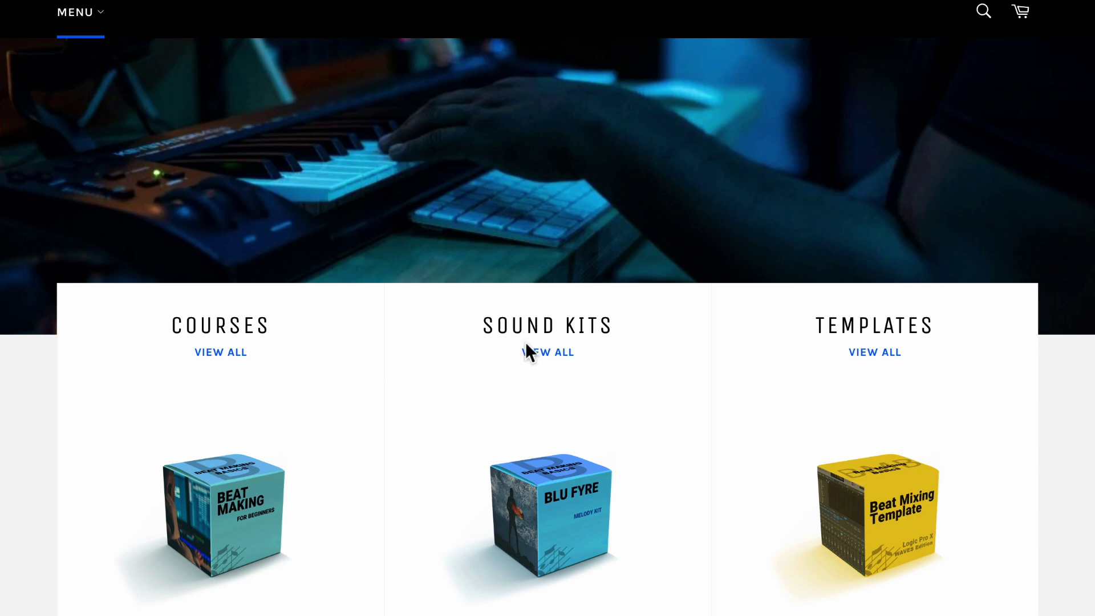
{"action": "scroll", "coordinate": [823, 357], "scroll_direction": "down", "scroll_amount": 2}
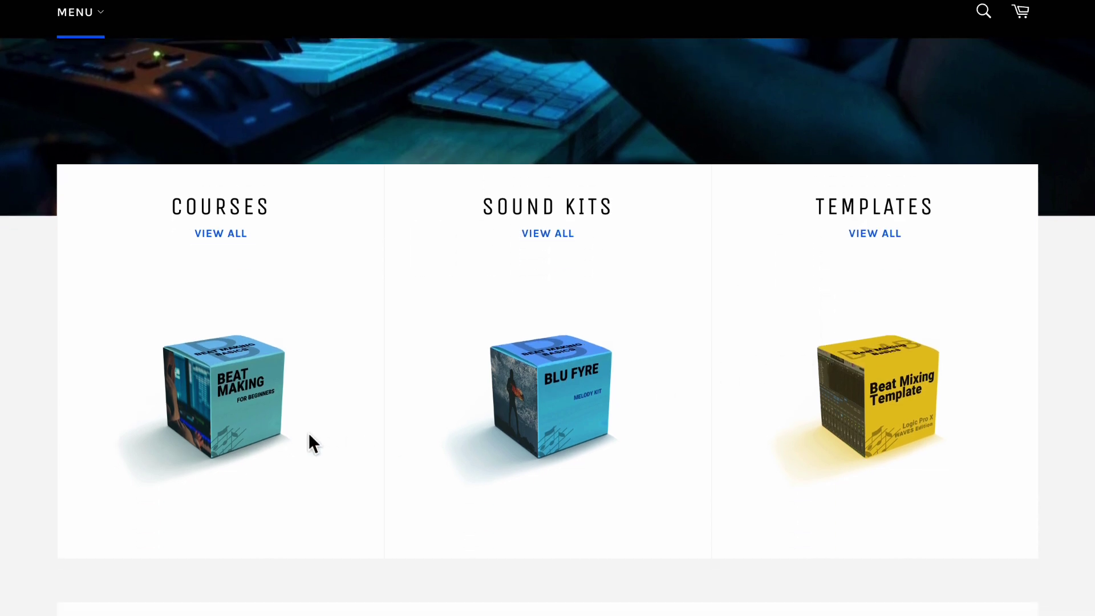
{"action": "left_click", "coordinate": [238, 414]}
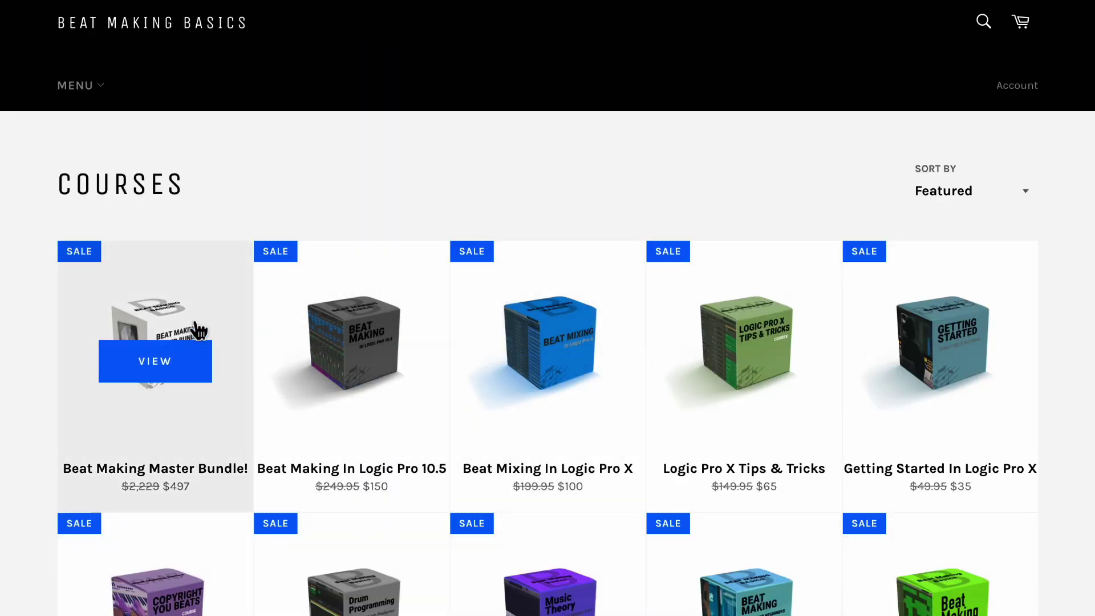
{"action": "left_click", "coordinate": [184, 304]}
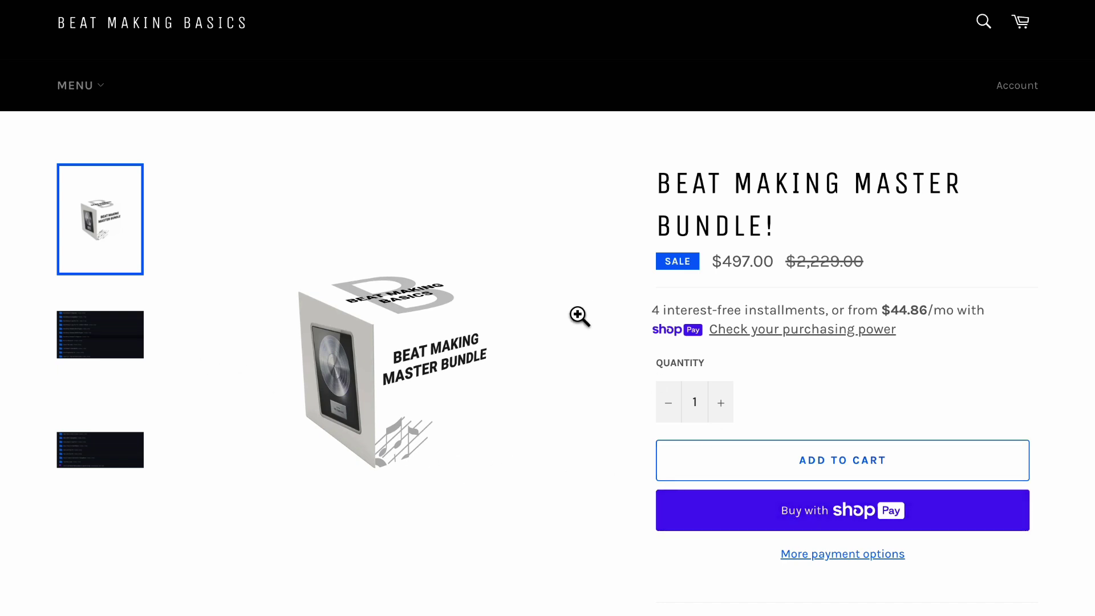
{"action": "left_click", "coordinate": [140, 345]}
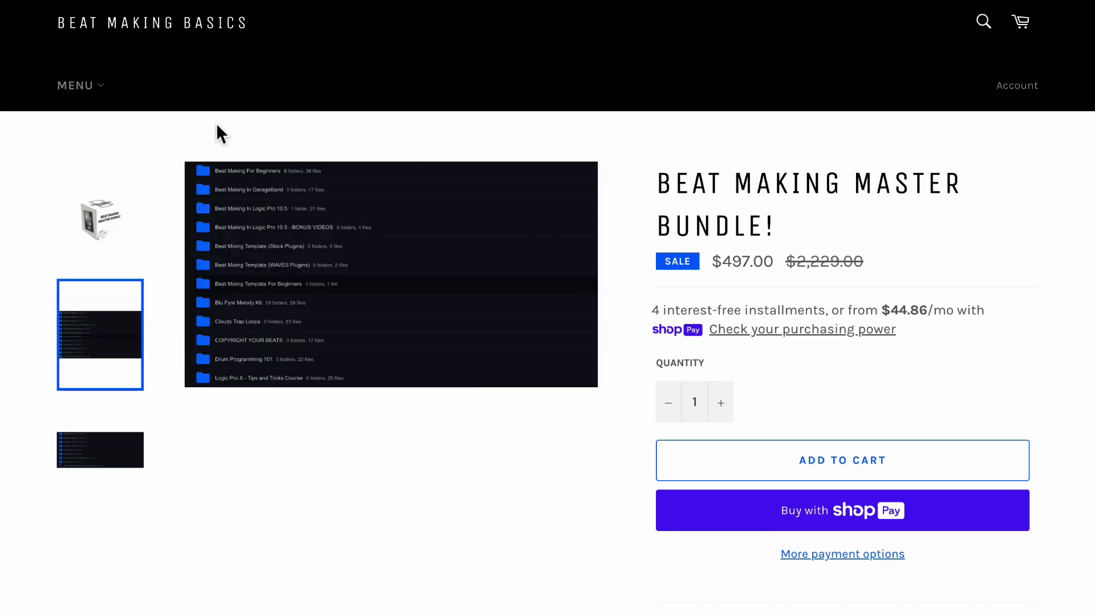
{"action": "left_click", "coordinate": [112, 459]}
{"action": "scroll", "coordinate": [457, 475], "scroll_direction": "down", "scroll_amount": 15}
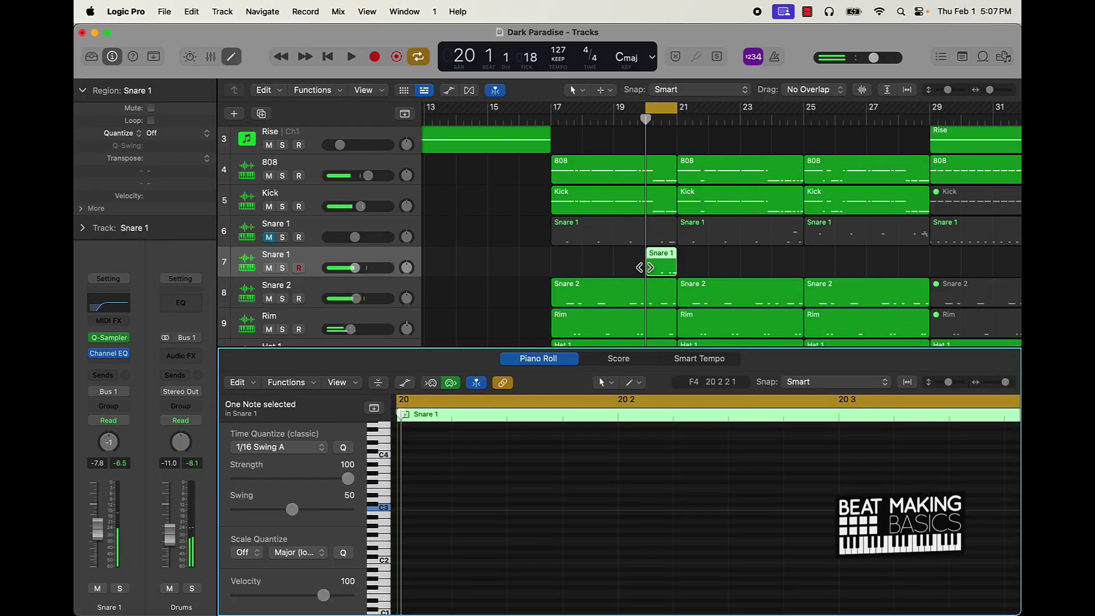
Select the new bar 20 Snare 1 region and move the cycle range forward toward bar 24.
{"action": "scroll", "coordinate": [744, 528], "scroll_direction": "right", "scroll_amount": 10}
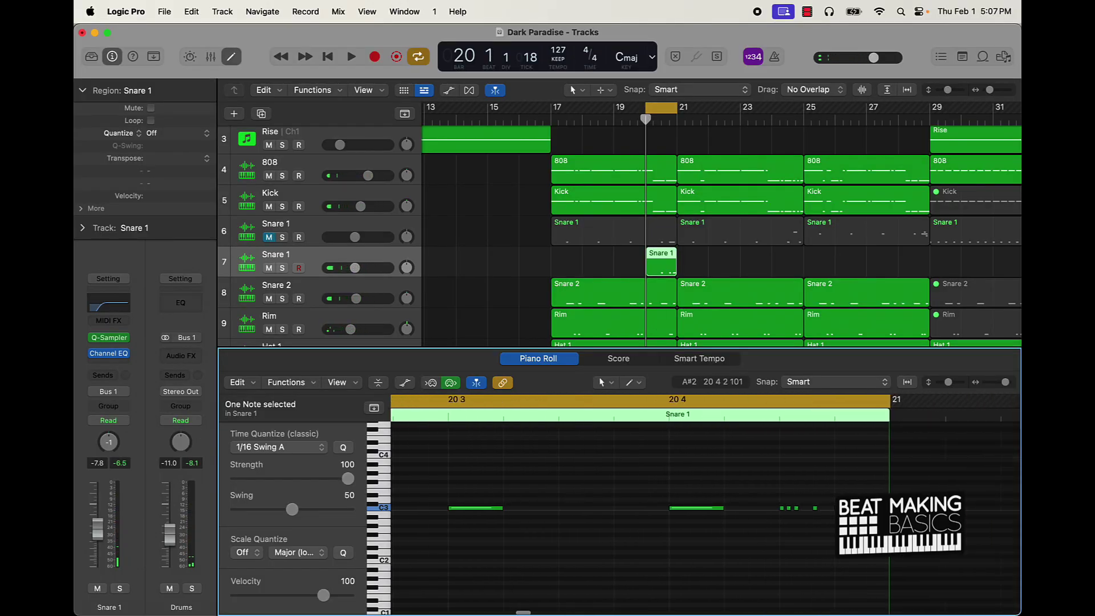
{"action": "left_click", "coordinate": [664, 264]}
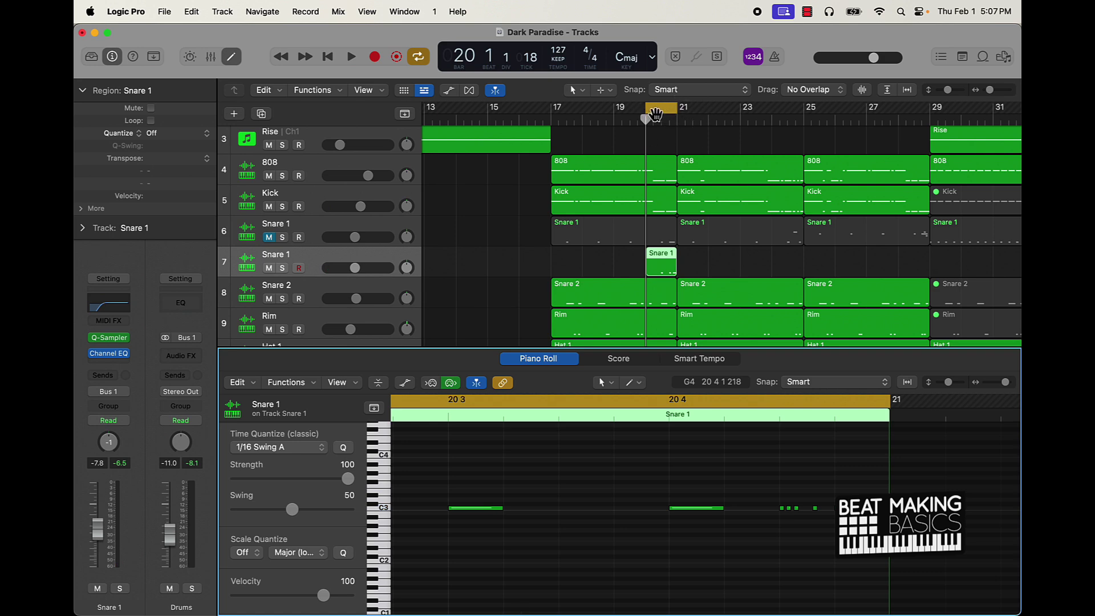
{"action": "scroll", "coordinate": [654, 112], "scroll_direction": "up", "scroll_amount": 3}
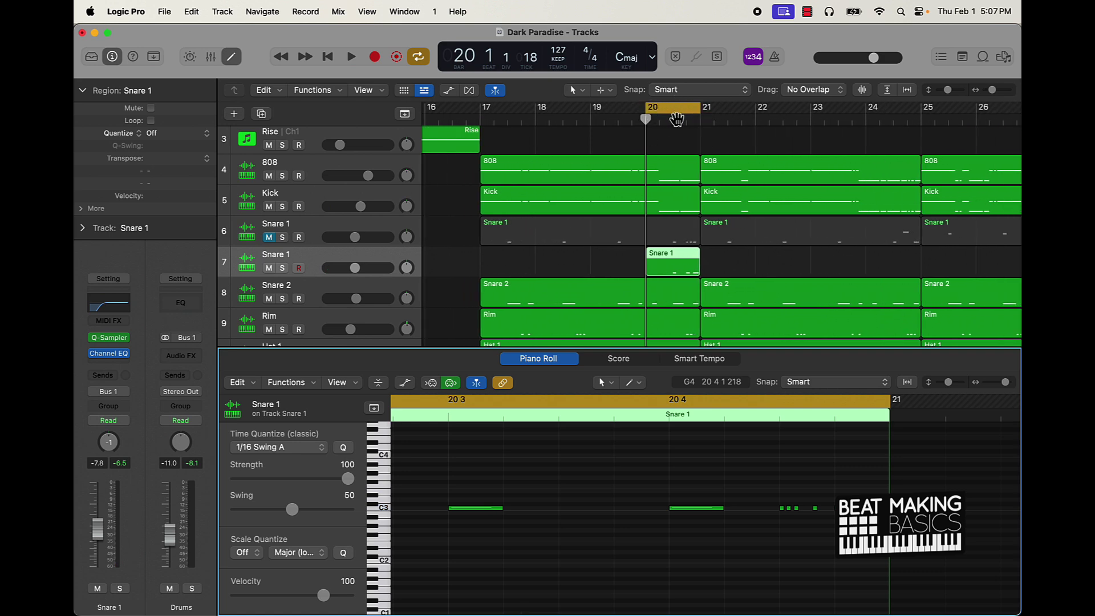
{"action": "left_click_drag", "start_coordinate": [668, 117], "coordinate": [912, 121]}
Unmute the original Snare 1 track and play its existing snare pattern at bar 24.
{"action": "scroll", "coordinate": [861, 249], "scroll_direction": "right", "scroll_amount": 4}
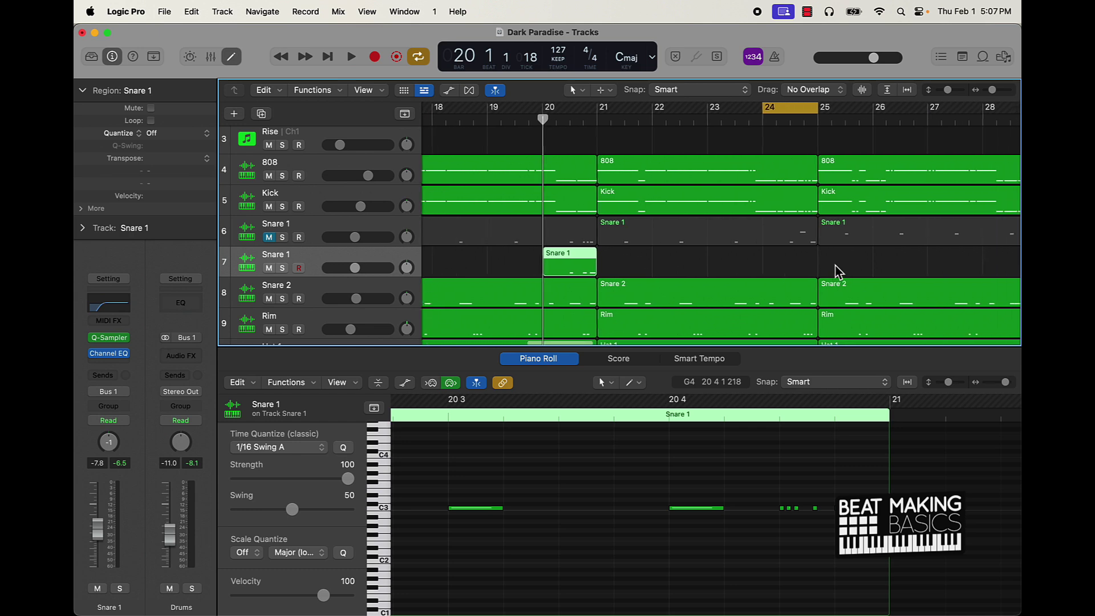
{"action": "left_click", "coordinate": [269, 237]}
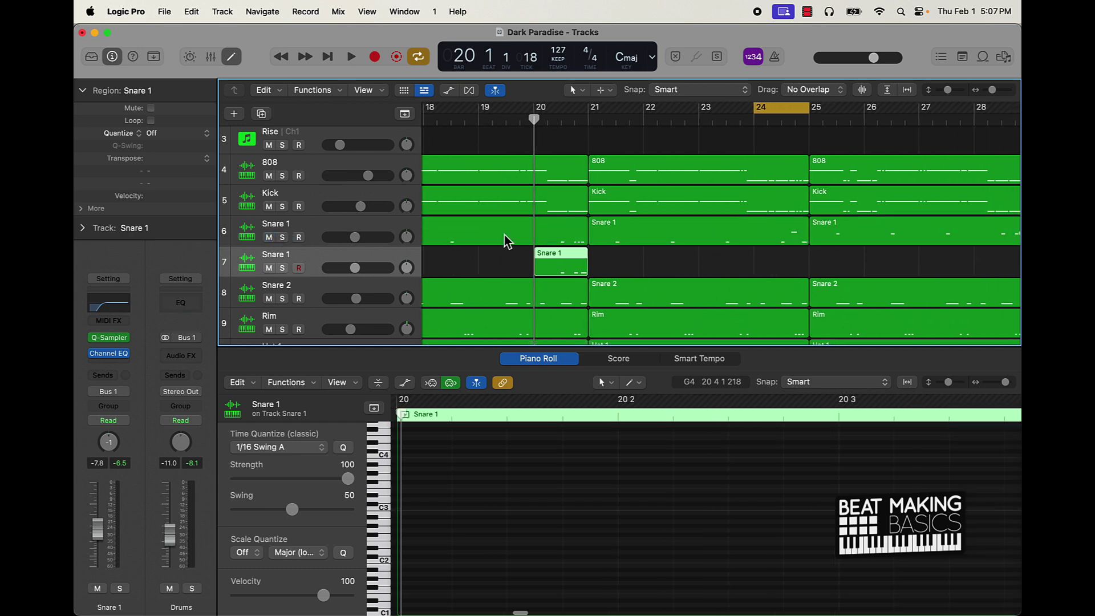
{"action": "left_click", "coordinate": [723, 235]}
{"action": "left_click", "coordinate": [560, 545]}
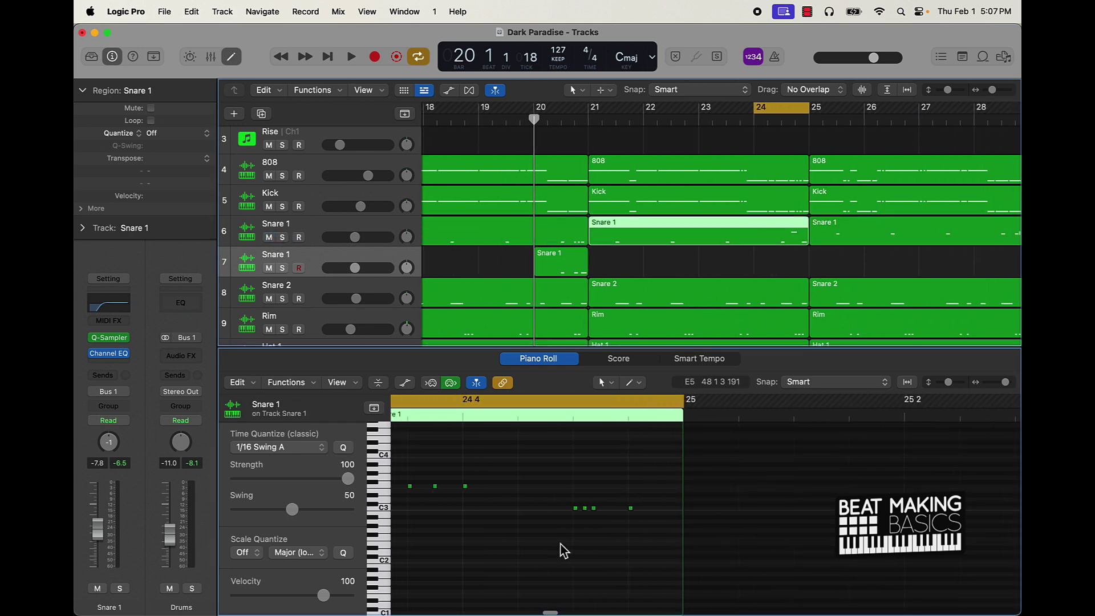
{"action": "key", "text": "space"}
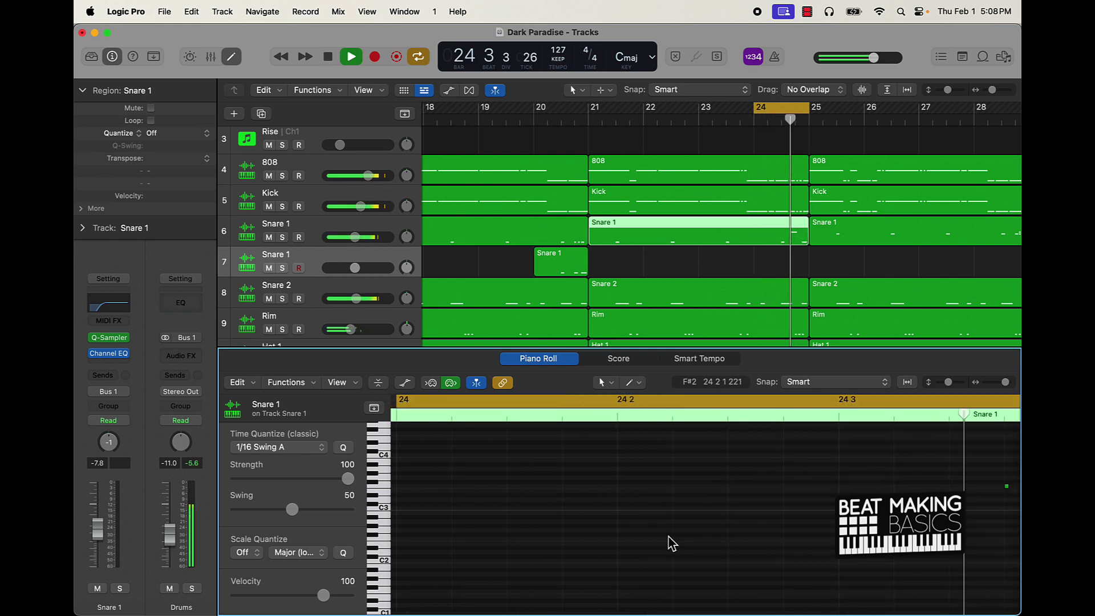
{"action": "key", "text": "space"}
Mute the original Snare 1 track and play bar 24 without it.
{"action": "left_click", "coordinate": [718, 267]}
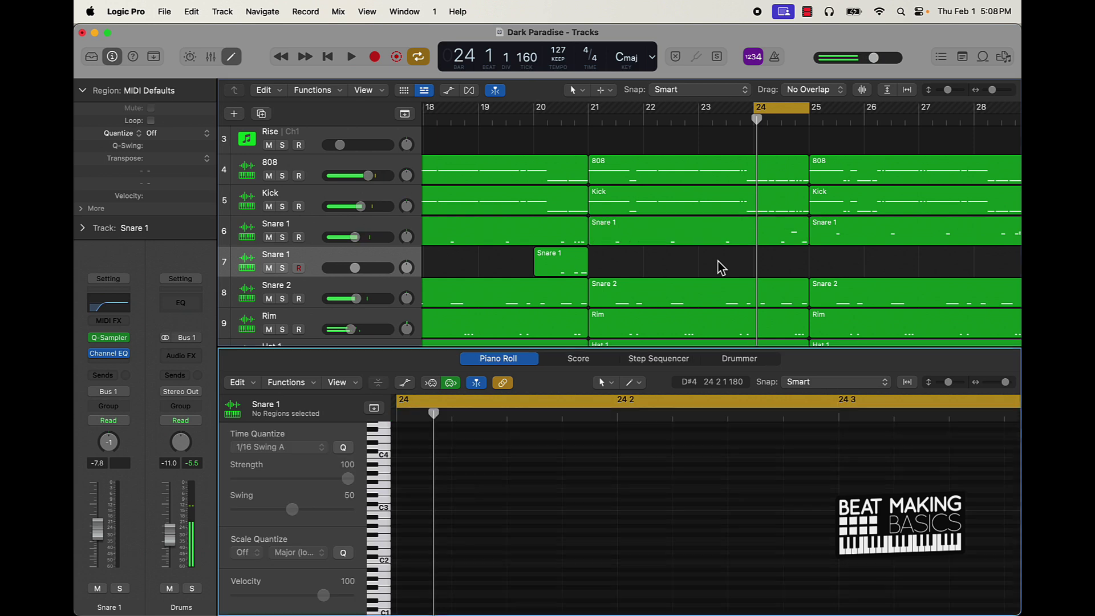
{"action": "left_click", "coordinate": [268, 238]}
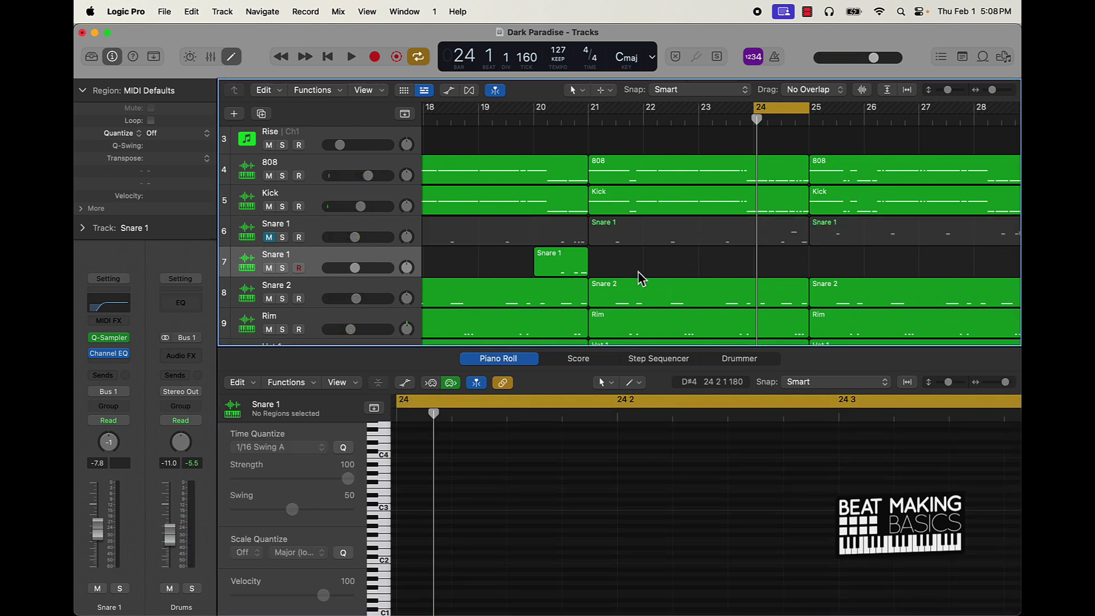
{"action": "key", "text": "space"}
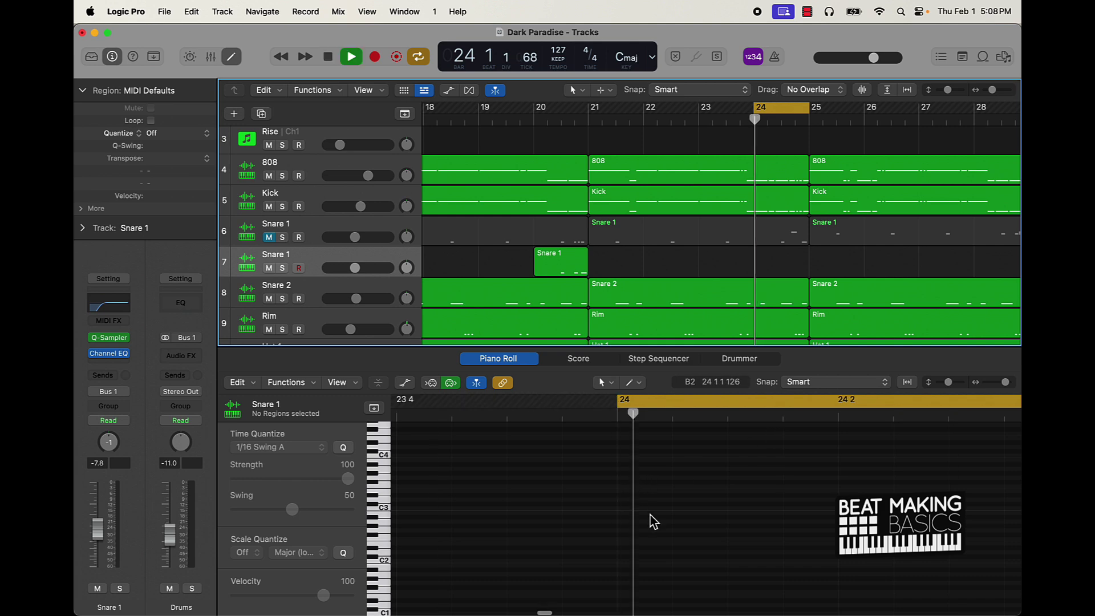
{"action": "key", "text": "space"}
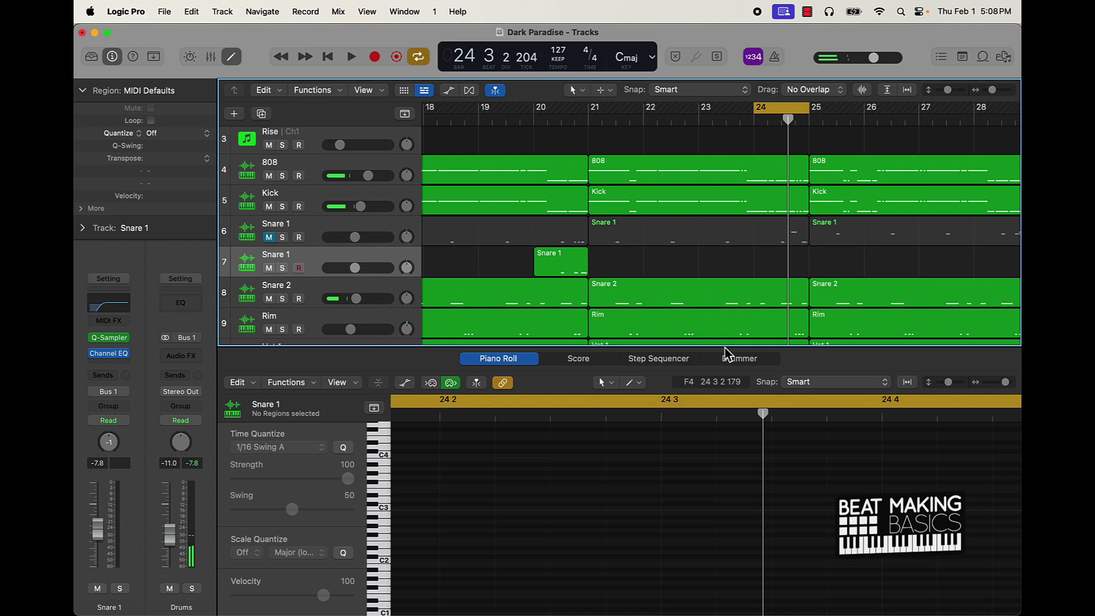
Enlarge the Piano Roll, zoom in on bar 24, and start playback.
{"action": "left_click_drag", "start_coordinate": [677, 350], "coordinate": [688, 254]}
{"action": "scroll", "coordinate": [676, 438], "scroll_direction": "up", "scroll_amount": 2}
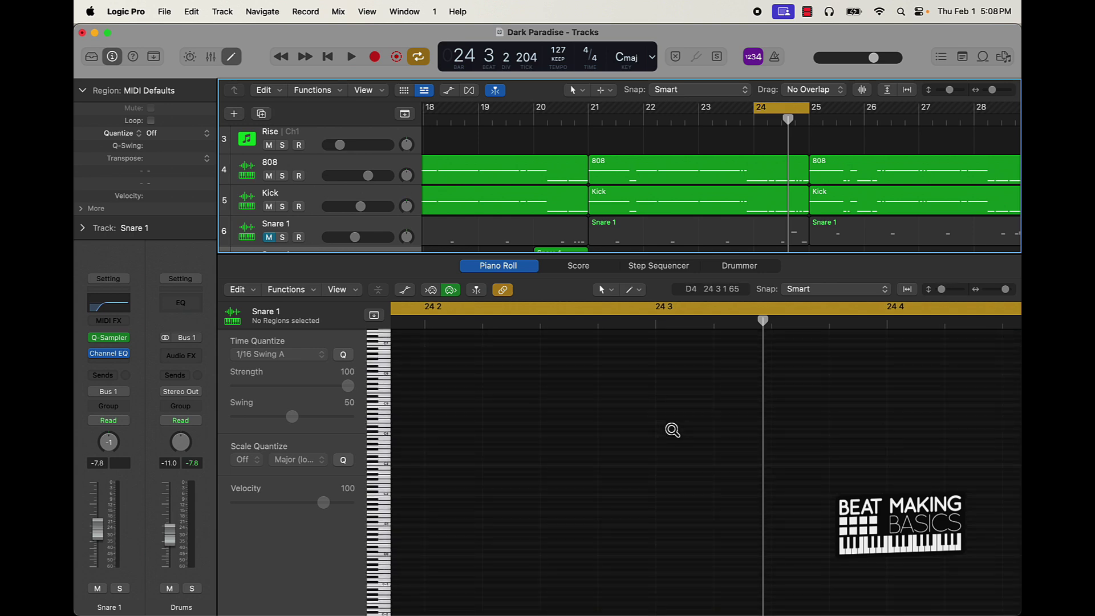
{"action": "left_click", "coordinate": [672, 430], "text": "ctrl+alt"}
{"action": "left_click", "coordinate": [672, 430], "text": "ctrl+alt"}
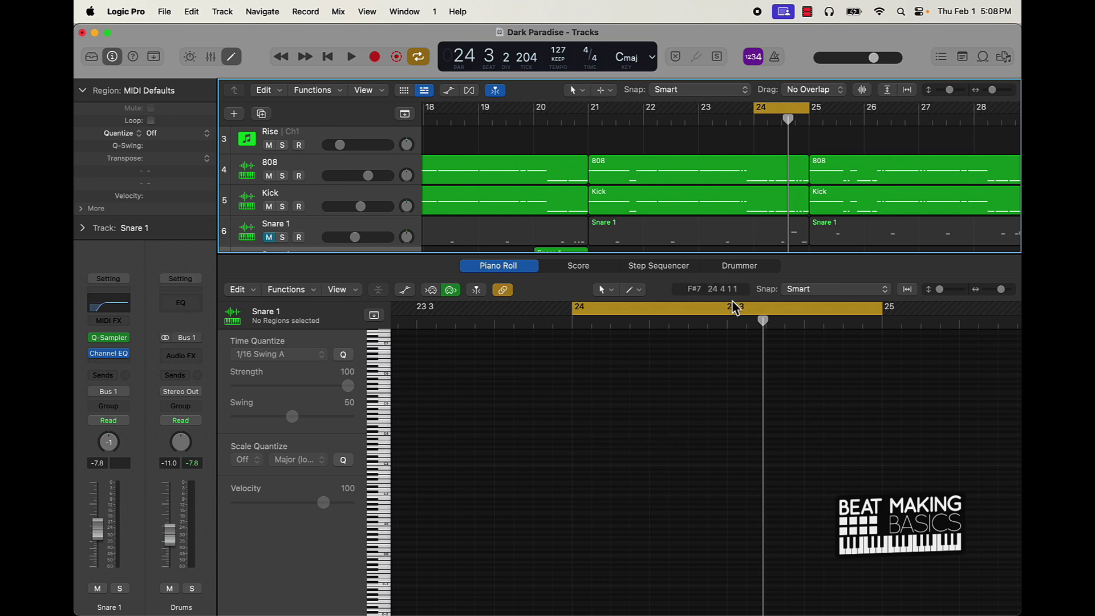
{"action": "left_click_drag", "start_coordinate": [762, 323], "coordinate": [814, 336]}
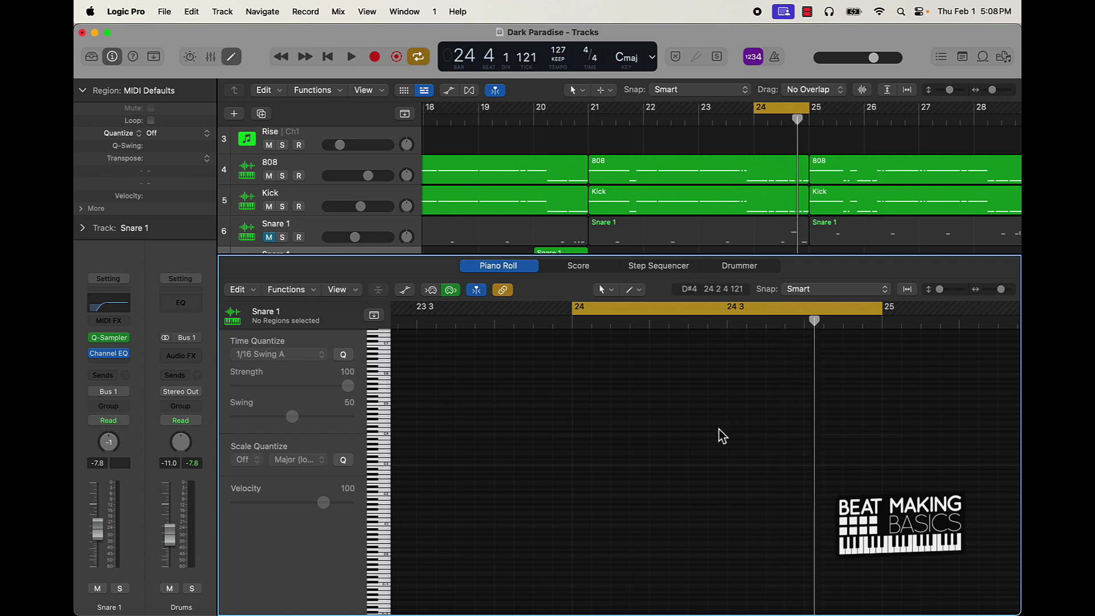
{"action": "scroll", "coordinate": [722, 437], "scroll_direction": "up", "scroll_amount": 3}
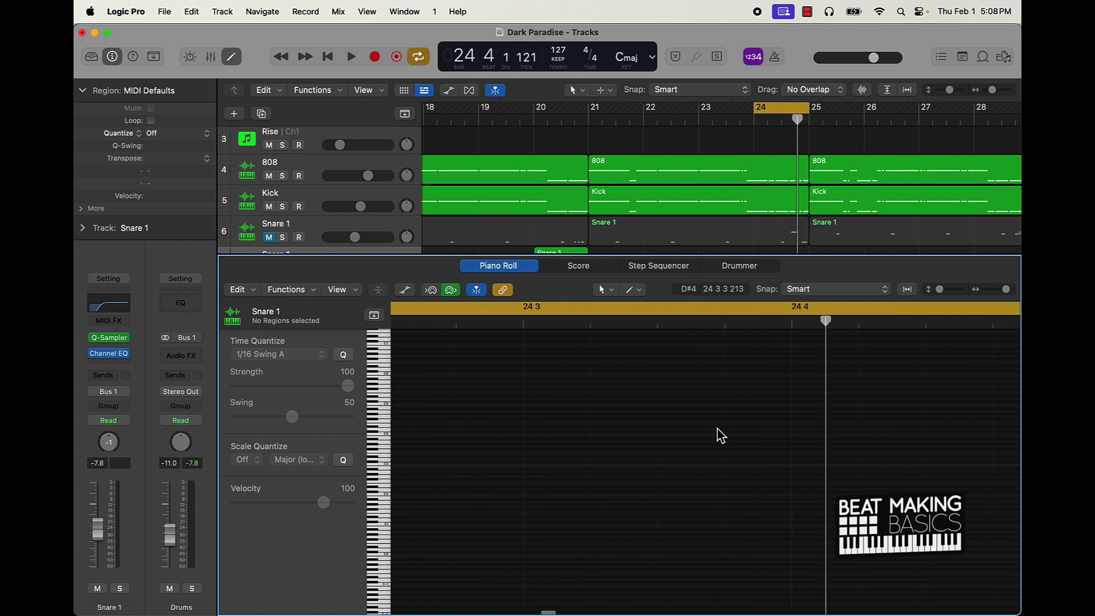
{"action": "left_click", "coordinate": [718, 427], "text": "ctrl+alt"}
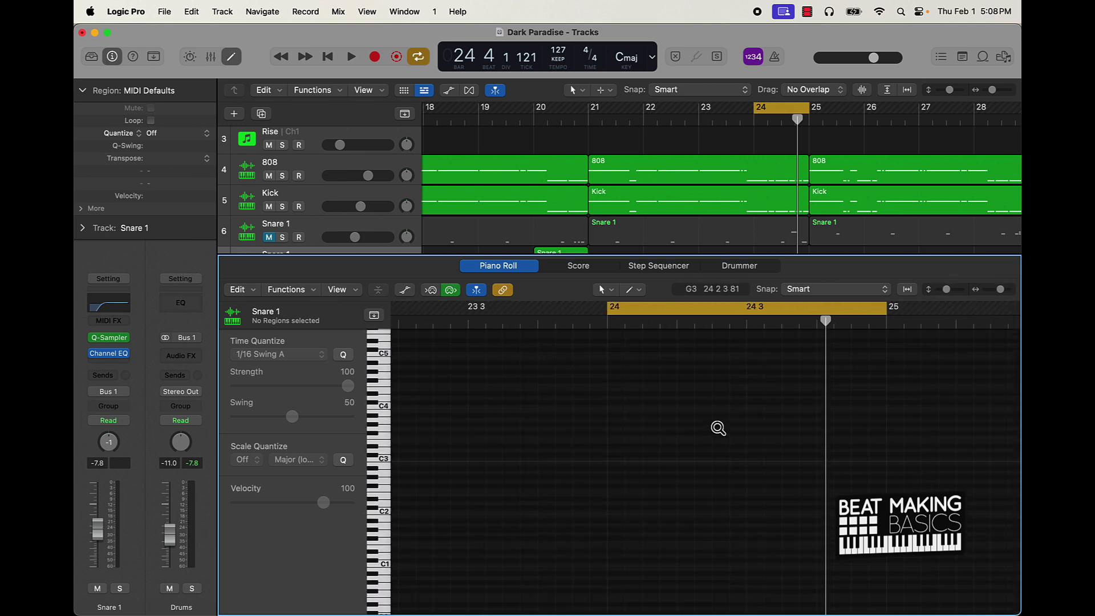
{"action": "left_click", "coordinate": [717, 428], "text": "ctrl+alt"}
{"action": "left_click", "coordinate": [718, 428], "text": "ctrl+alt"}
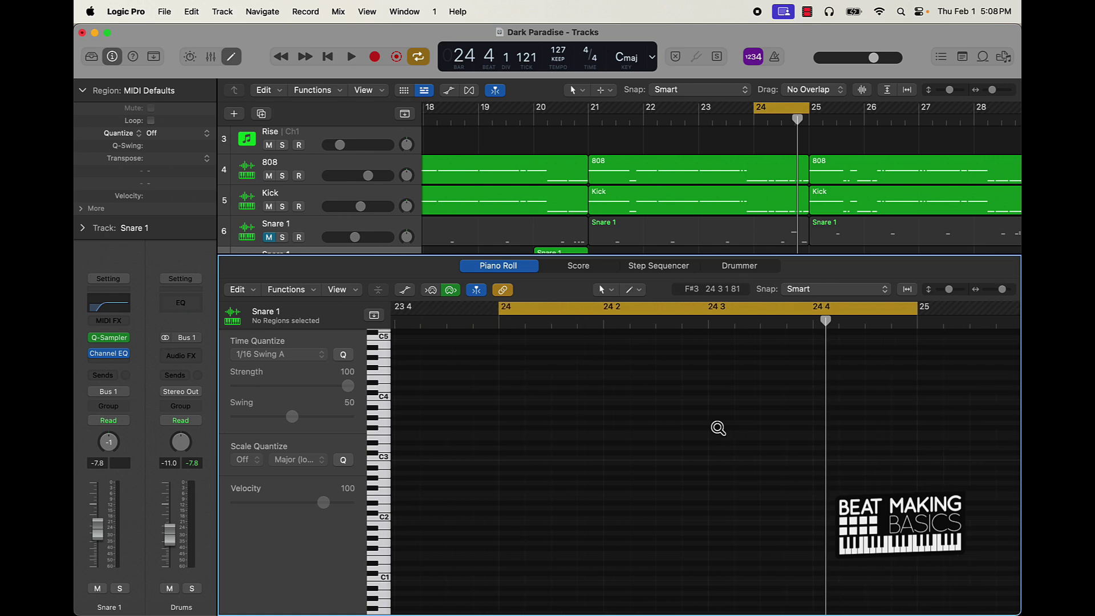
{"action": "key", "text": "space"}
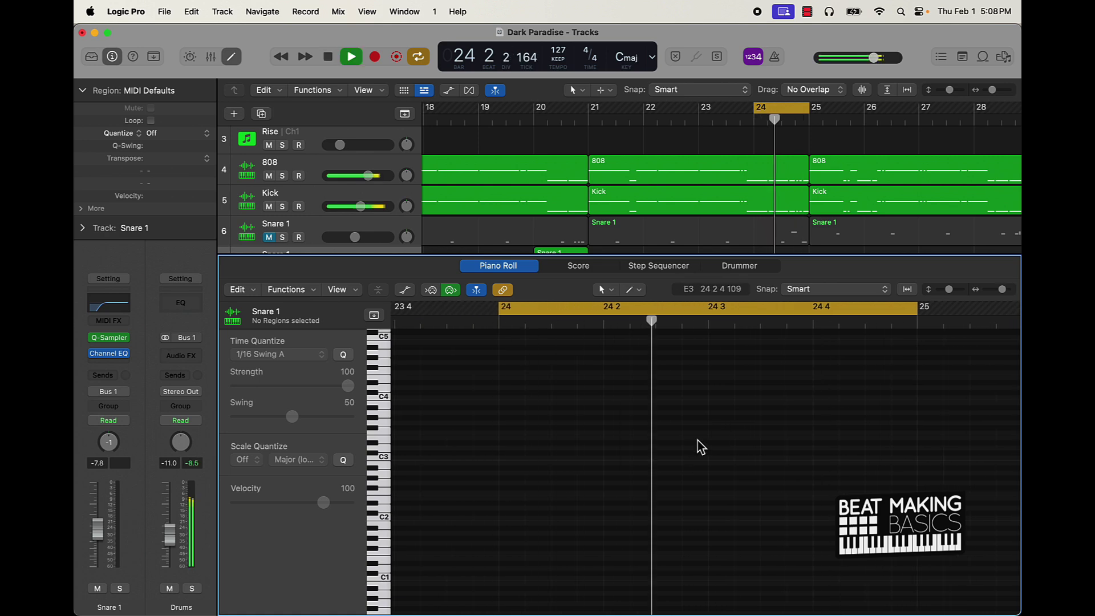
Draw two F#3 snare hits in bar 24, auditioning them.
{"action": "left_click", "coordinate": [763, 427]}
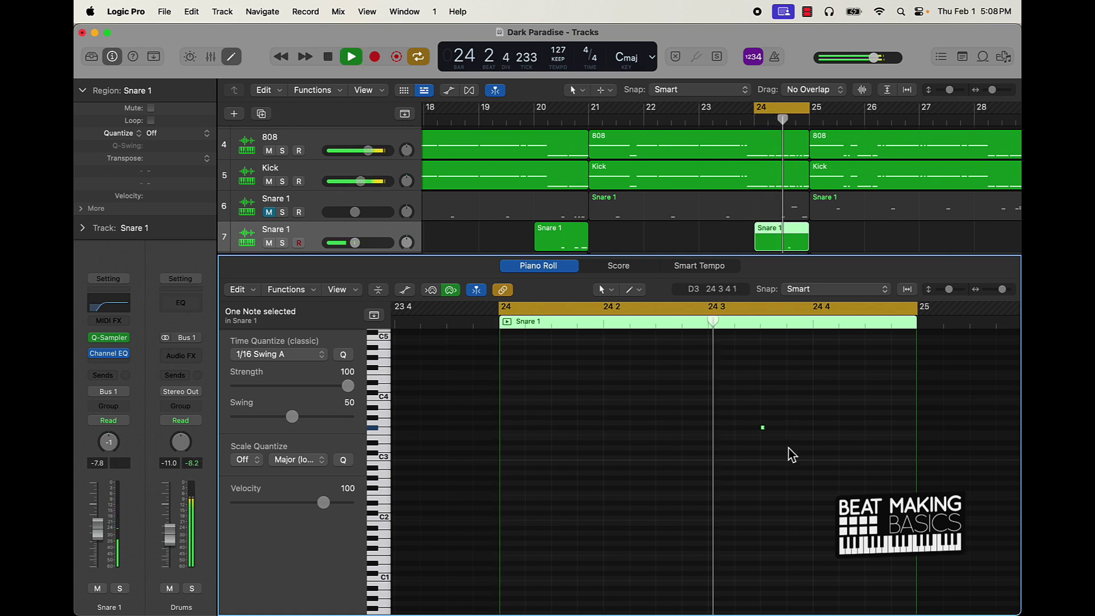
{"action": "key", "text": "space"}
{"action": "left_click", "coordinate": [789, 427]}
{"action": "key", "text": "space"}
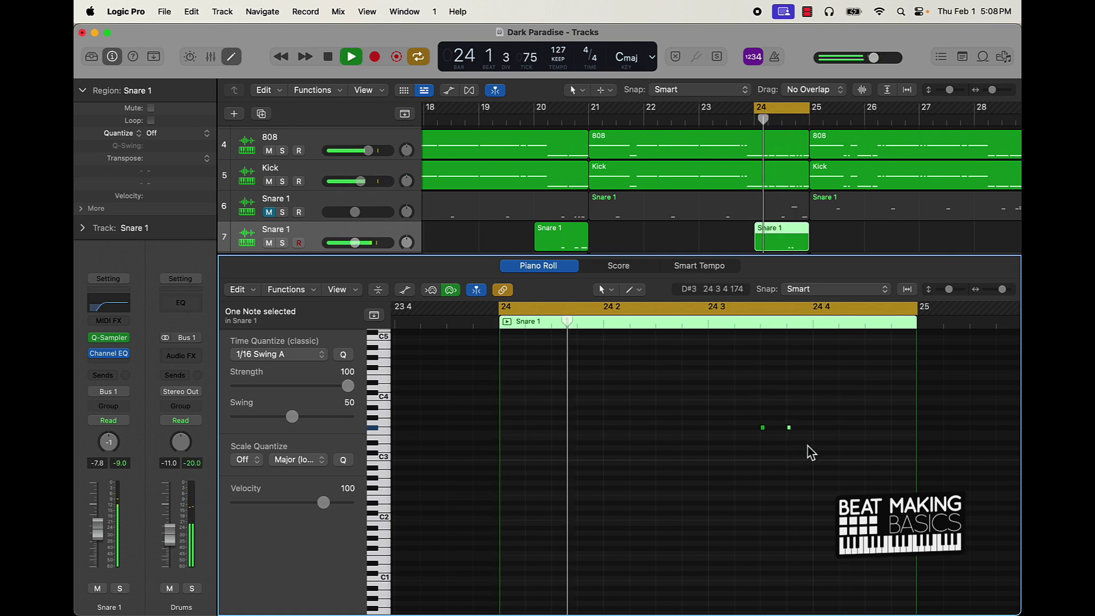
{"action": "key", "text": "space"}
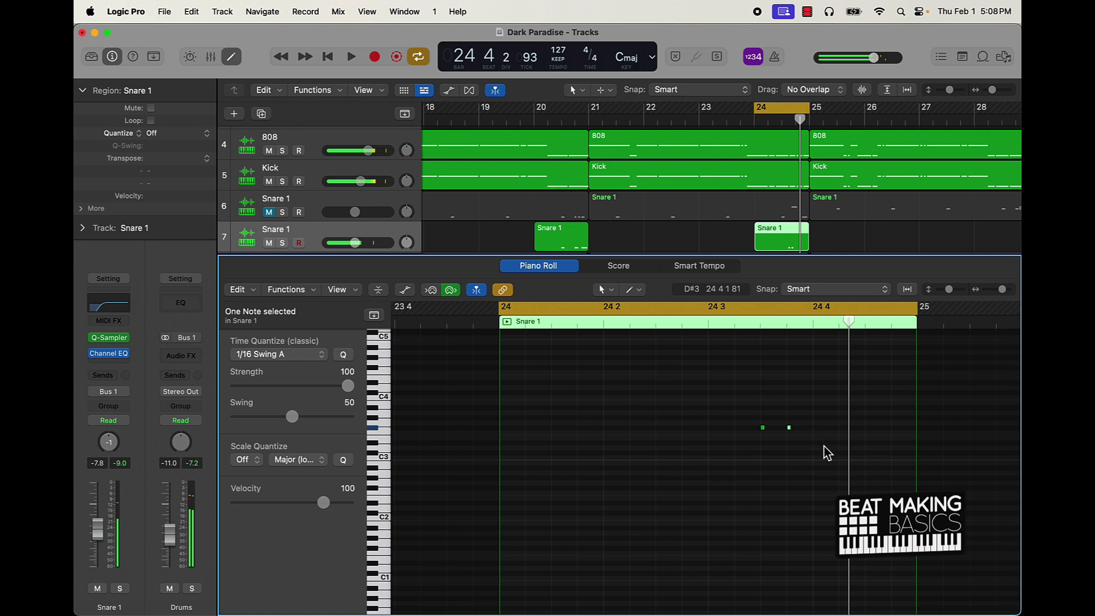
Add three C#3 hits in beat four of bar 24 and play back the roll.
{"action": "left_click", "coordinate": [815, 452]}
{"action": "left_click", "coordinate": [841, 452]}
{"action": "key", "text": "space"}
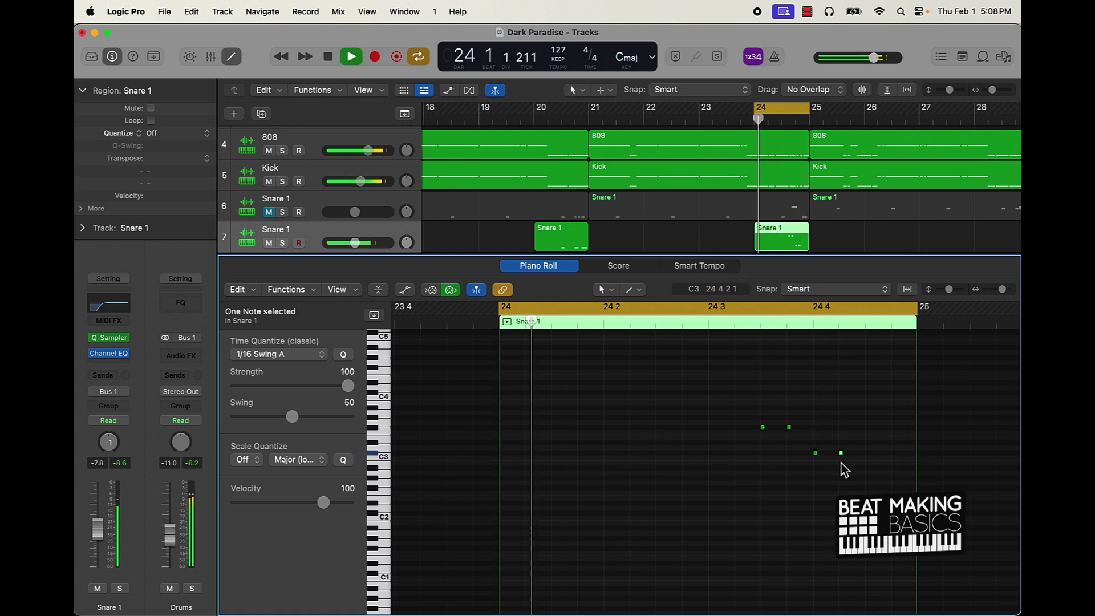
{"action": "key", "text": "space"}
{"action": "left_click", "coordinate": [867, 452]}
{"action": "key", "text": "space"}
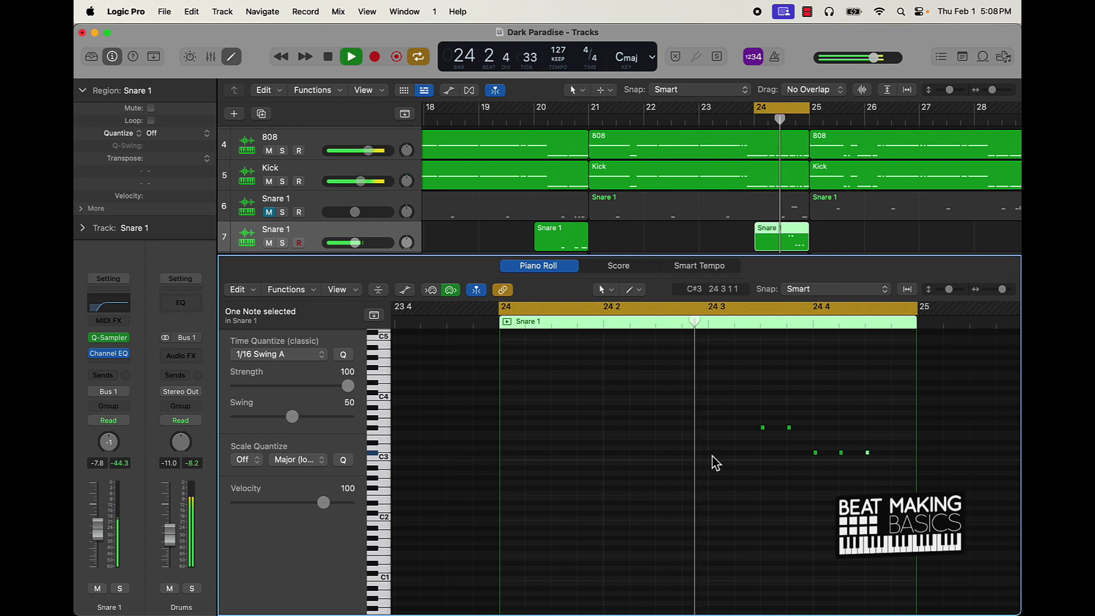
{"action": "key", "text": "space"}
{"action": "left_click", "coordinate": [797, 464]}
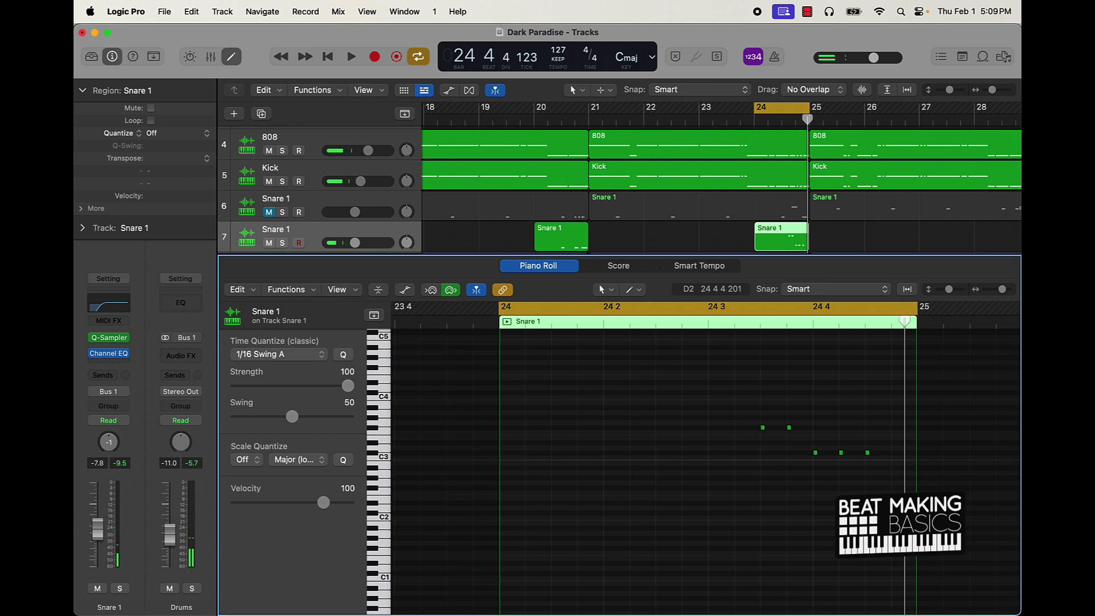
Zoom in on the bar 24 roll and Option-copy the first note just after itself, then audition.
{"action": "key", "text": "super+Right"}
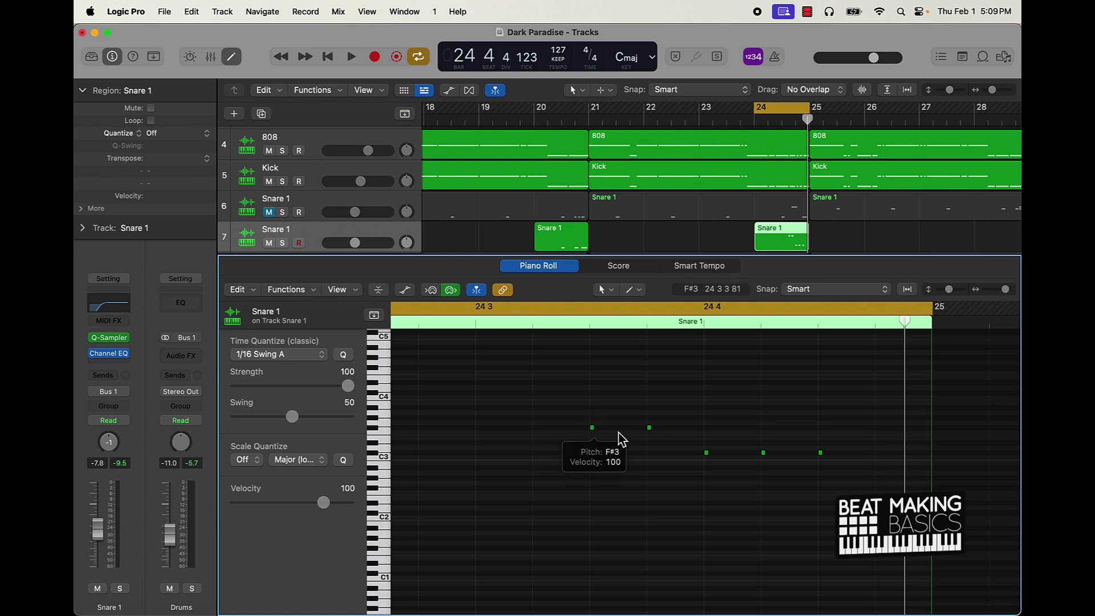
{"action": "key", "text": "super+Right"}
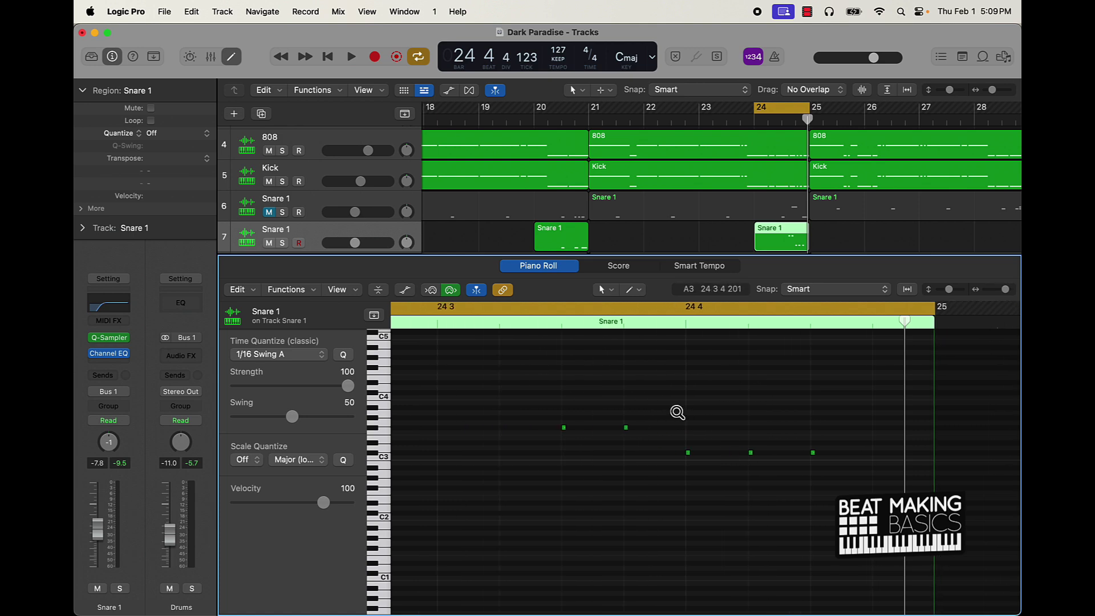
{"action": "left_click", "coordinate": [564, 428]}
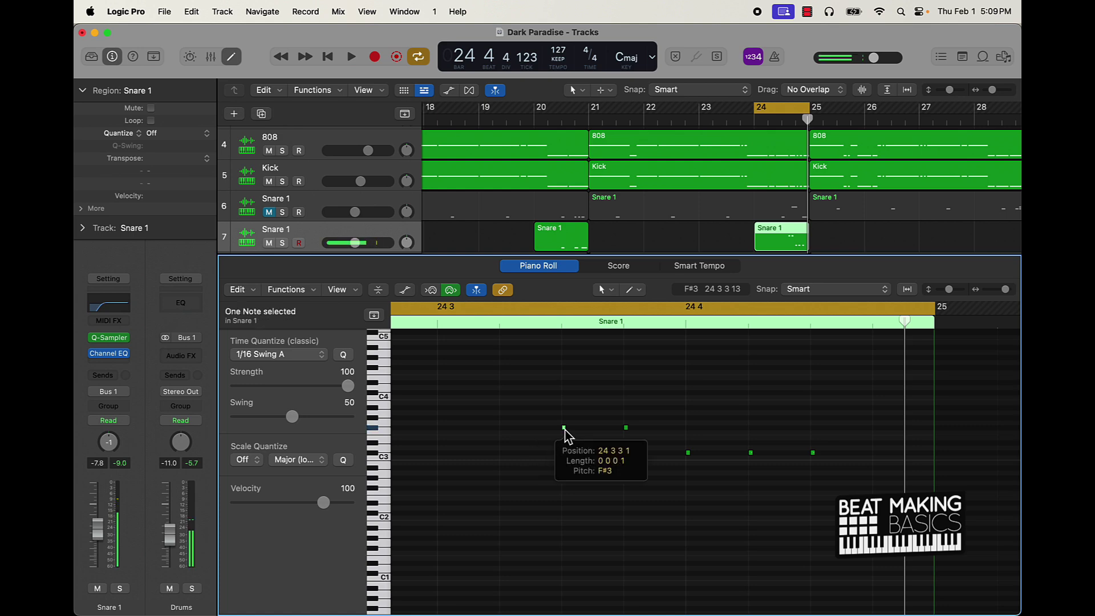
{"action": "key", "text": "alt"}
{"action": "left_click_drag", "start_coordinate": [564, 429], "coordinate": [587, 431]}
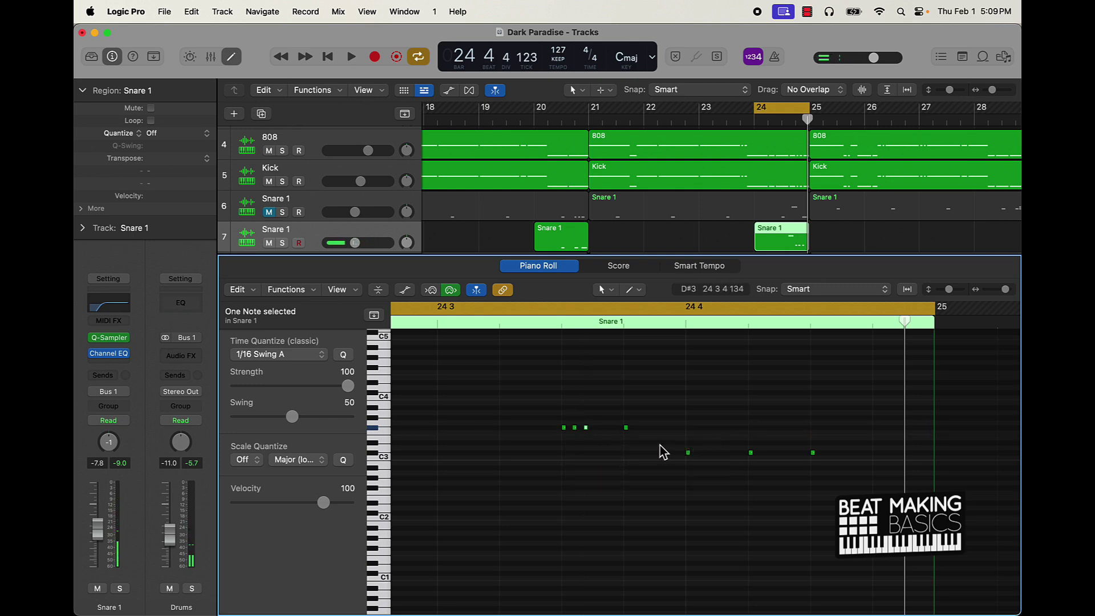
{"action": "key", "text": "space"}
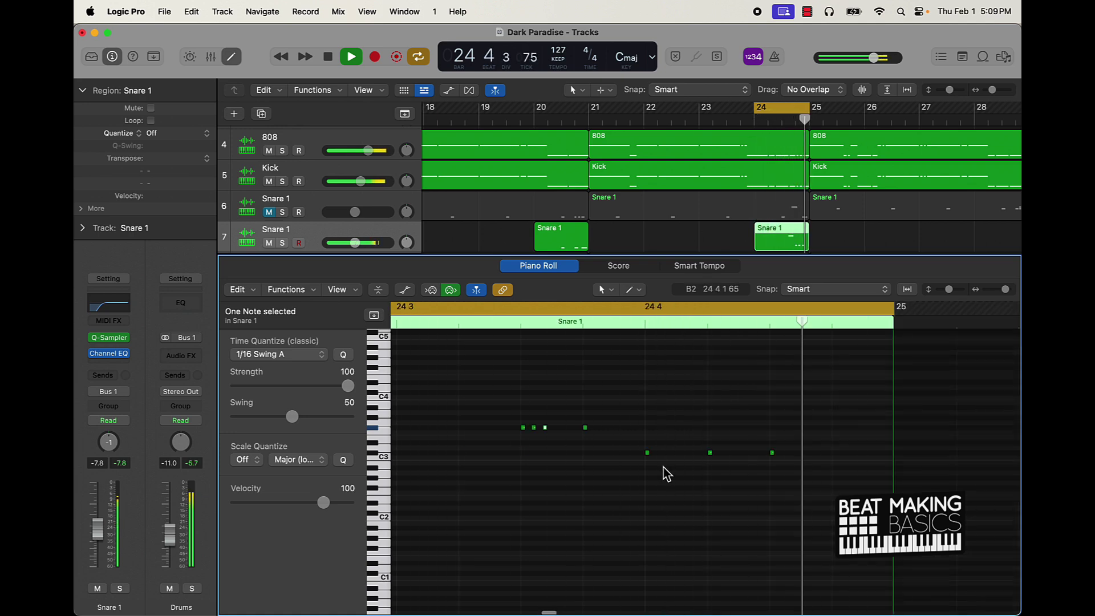
{"action": "key", "text": "space"}
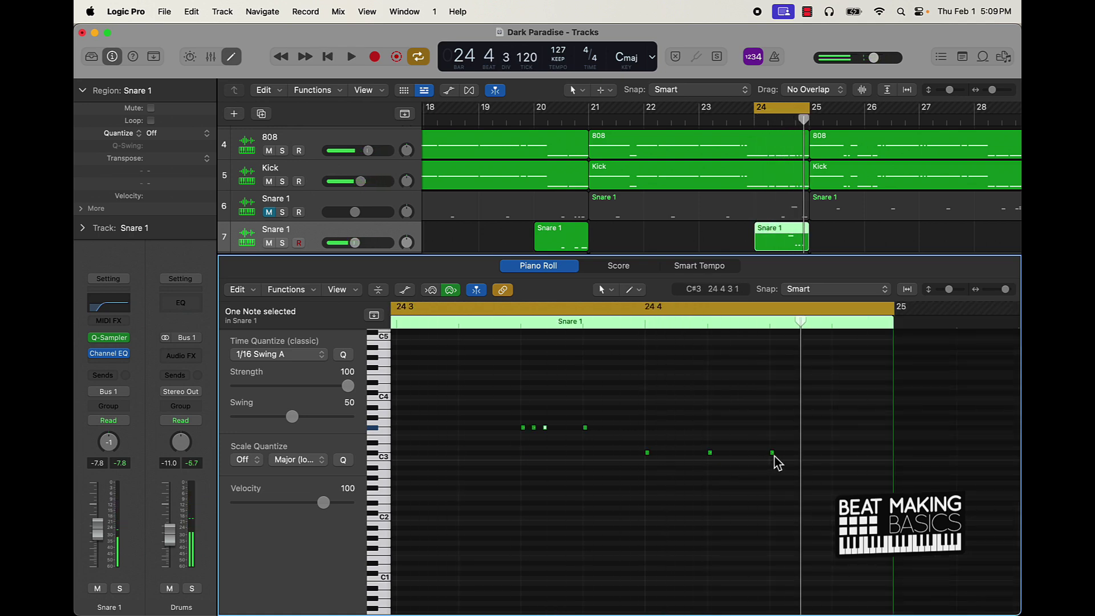
Copy the last roll note and add another hit near bar 25, then play from bar 24.
{"action": "left_click_drag", "start_coordinate": [773, 453], "coordinate": [789, 457]}
{"action": "key", "text": "space"}
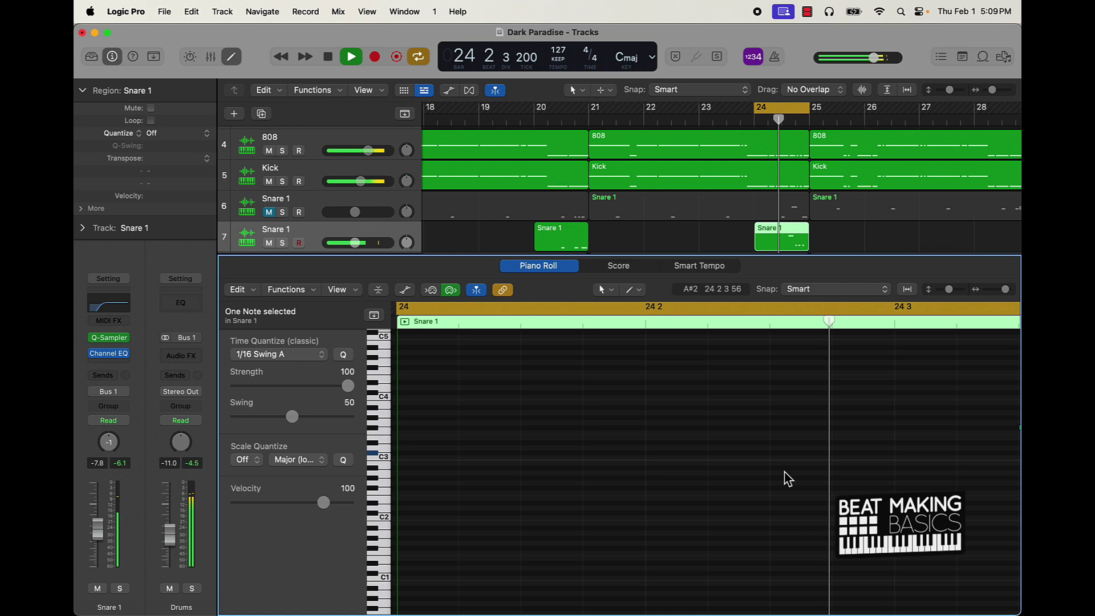
{"action": "key", "text": "space"}
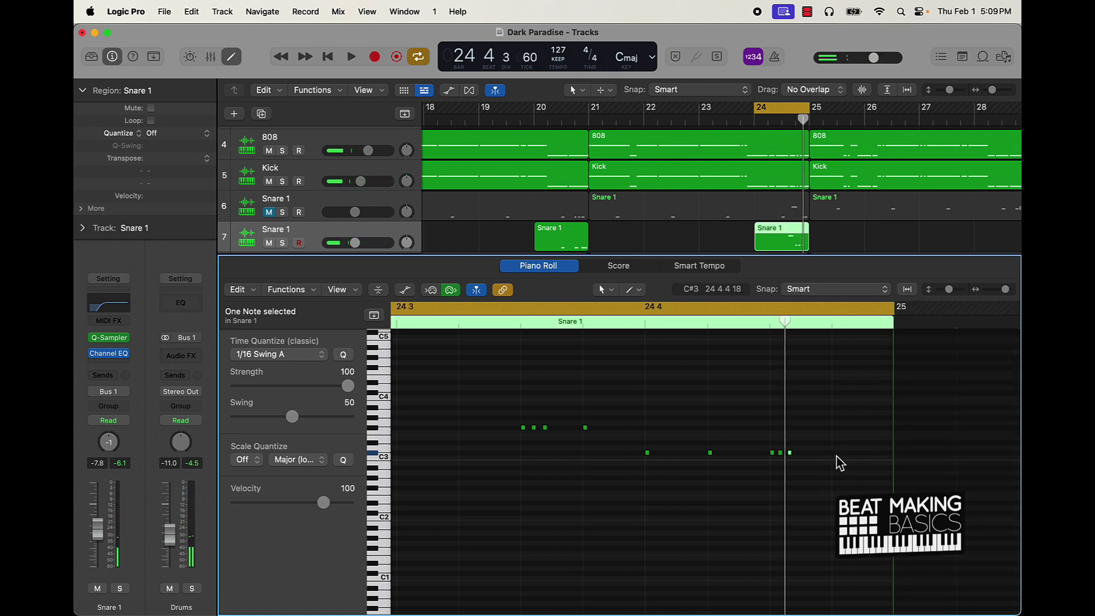
{"action": "left_click", "coordinate": [834, 453]}
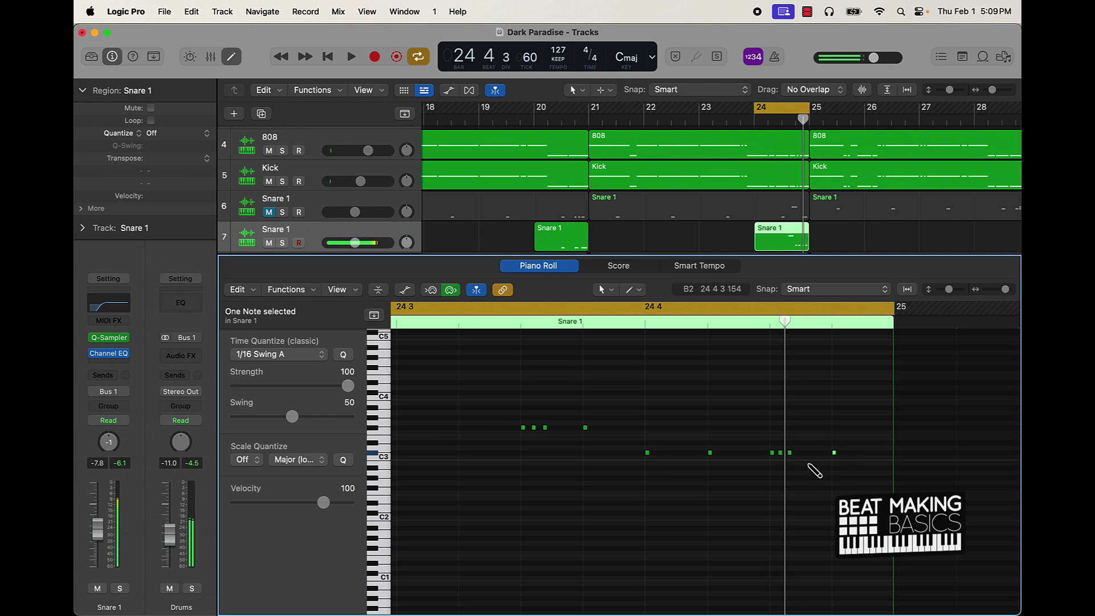
{"action": "key", "text": "space"}
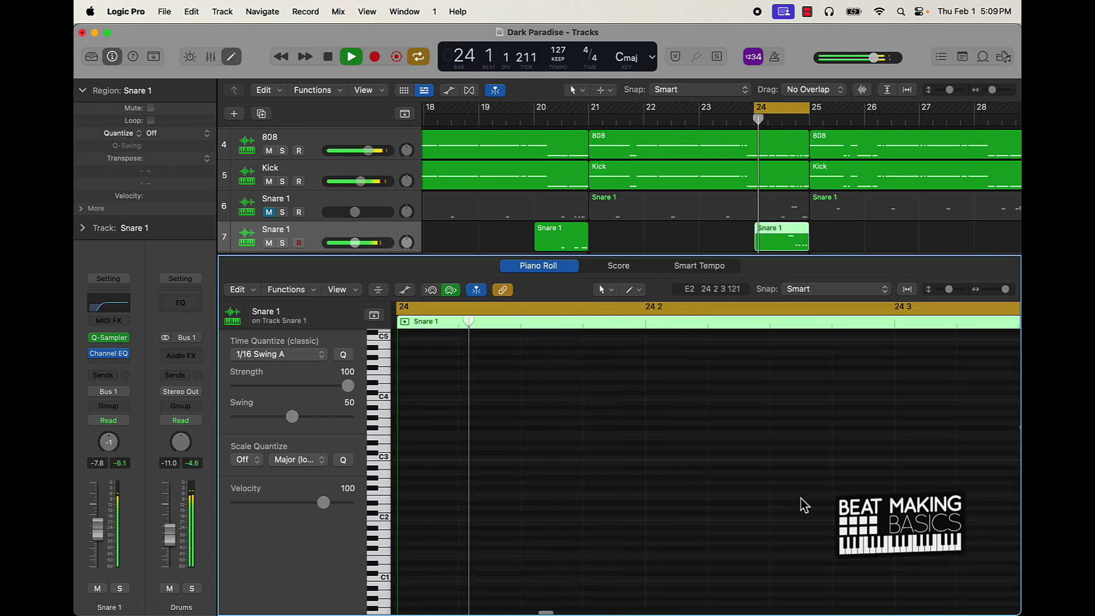
{"action": "key", "text": "space"}
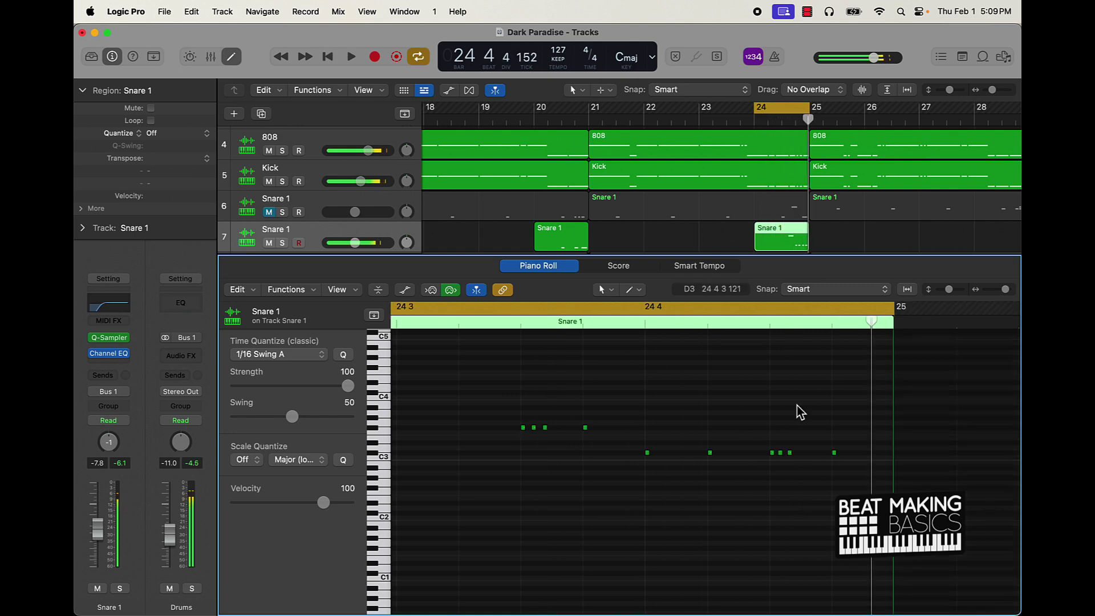
Move the cycle range to bar 28 and audition it with Snare 1 soloed, then unsoloed.
{"action": "left_click", "coordinate": [828, 238]}
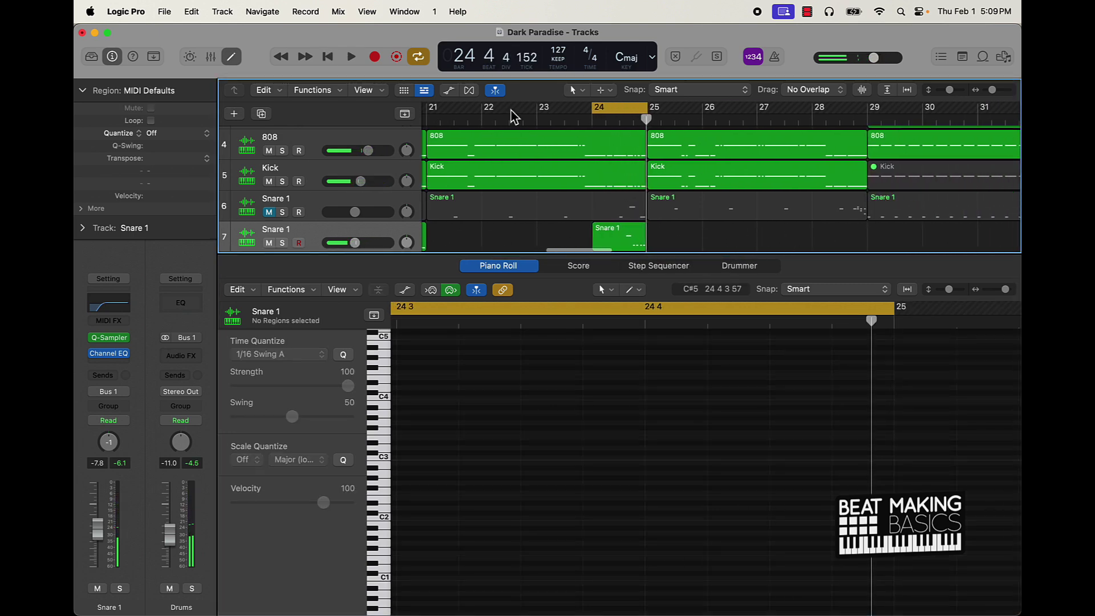
{"action": "left_click_drag", "start_coordinate": [609, 110], "coordinate": [822, 134]}
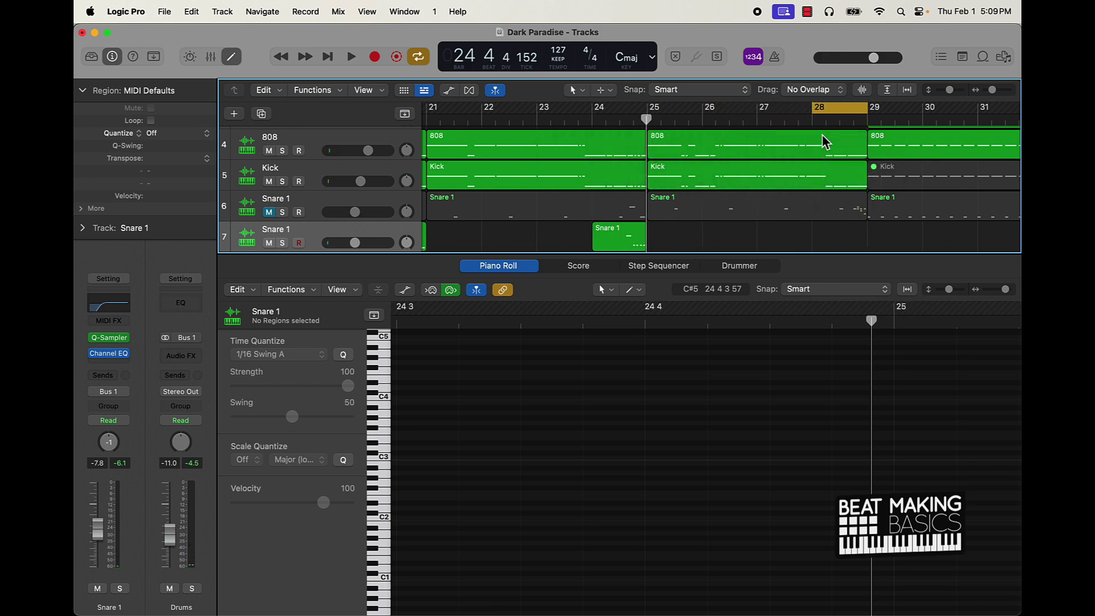
{"action": "left_click", "coordinate": [282, 212]}
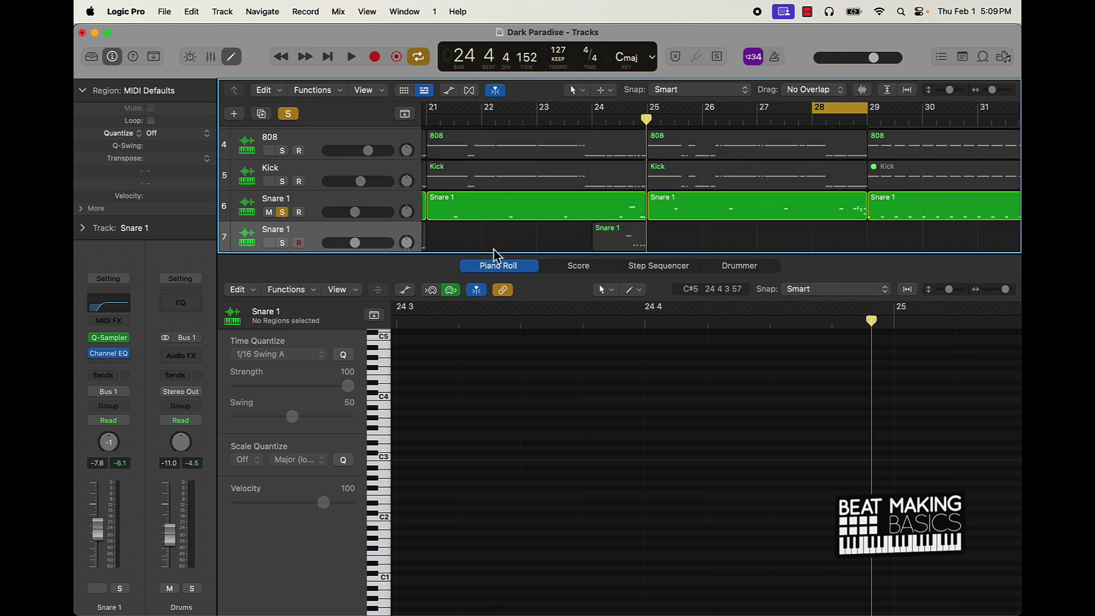
{"action": "scroll", "coordinate": [504, 245], "scroll_direction": "down", "scroll_amount": 2}
{"action": "key", "text": "space"}
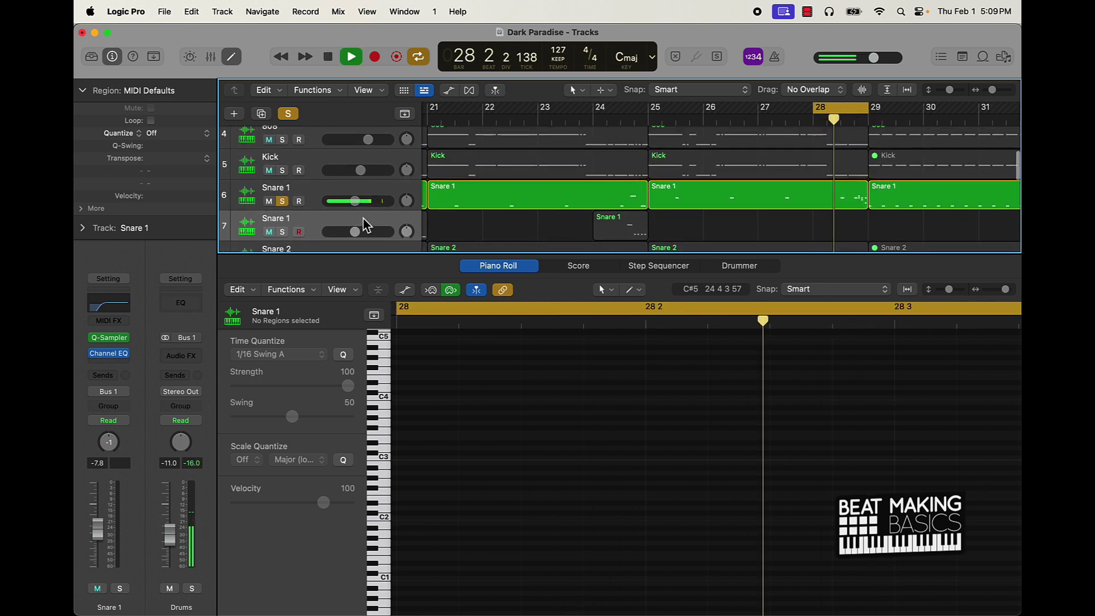
{"action": "key", "text": "space"}
{"action": "left_click", "coordinate": [282, 201]}
{"action": "key", "text": "space"}
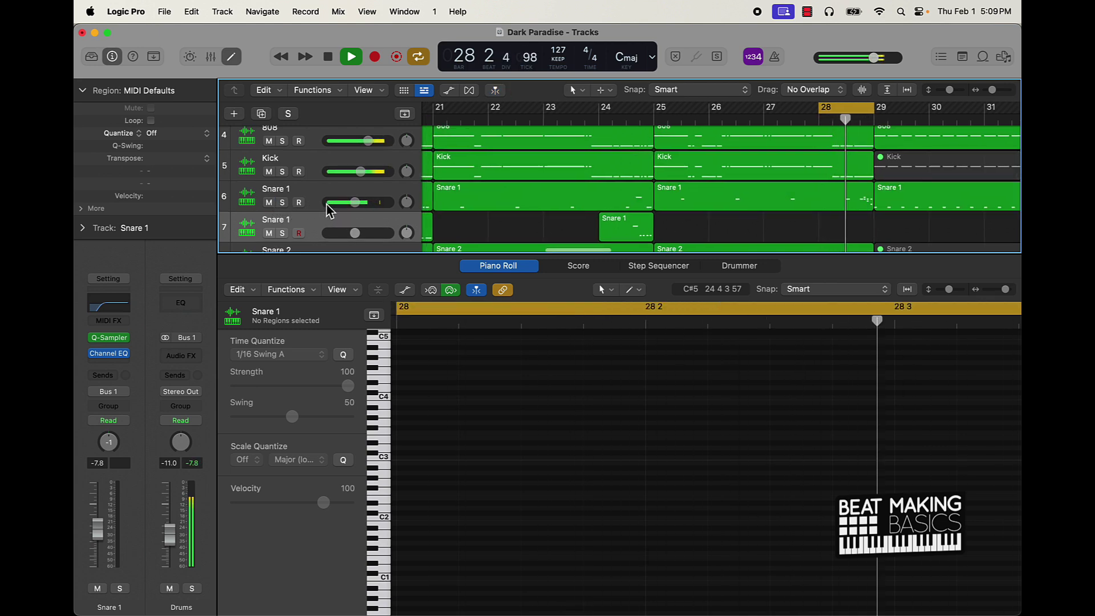
{"action": "key", "text": "space"}
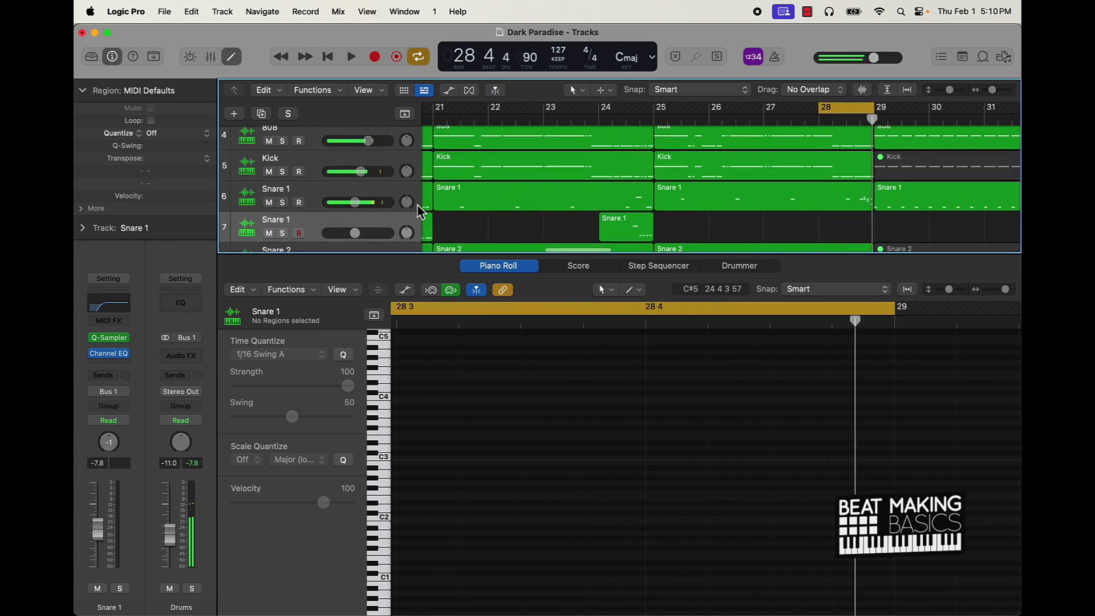
Mute the original Snare 1 track and play bar 28 to hear only the duplicate.
{"action": "left_click", "coordinate": [833, 203]}
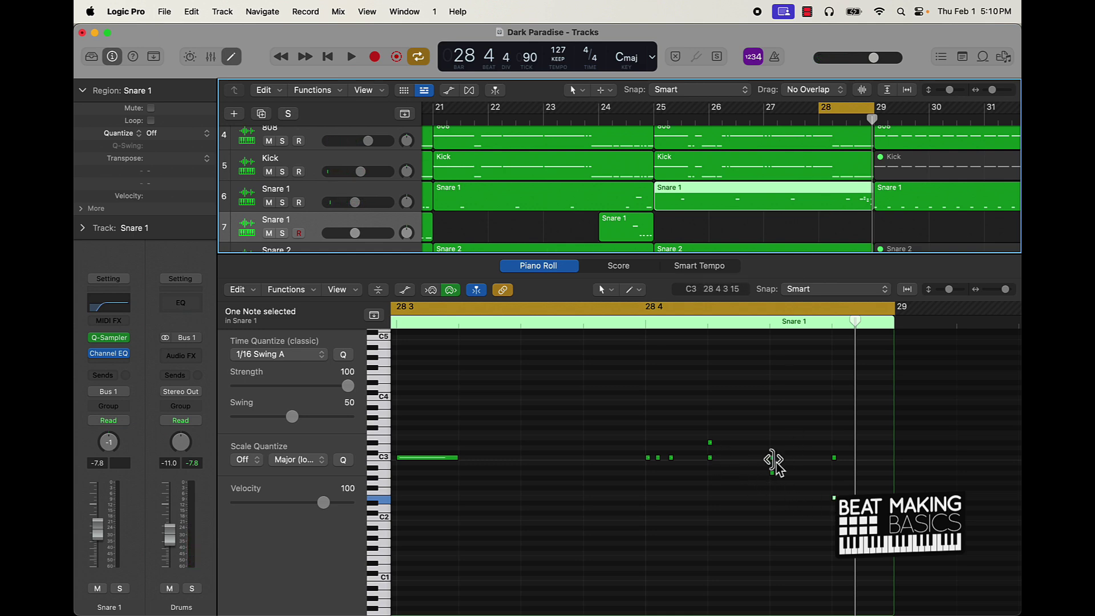
{"action": "left_click", "coordinate": [812, 402]}
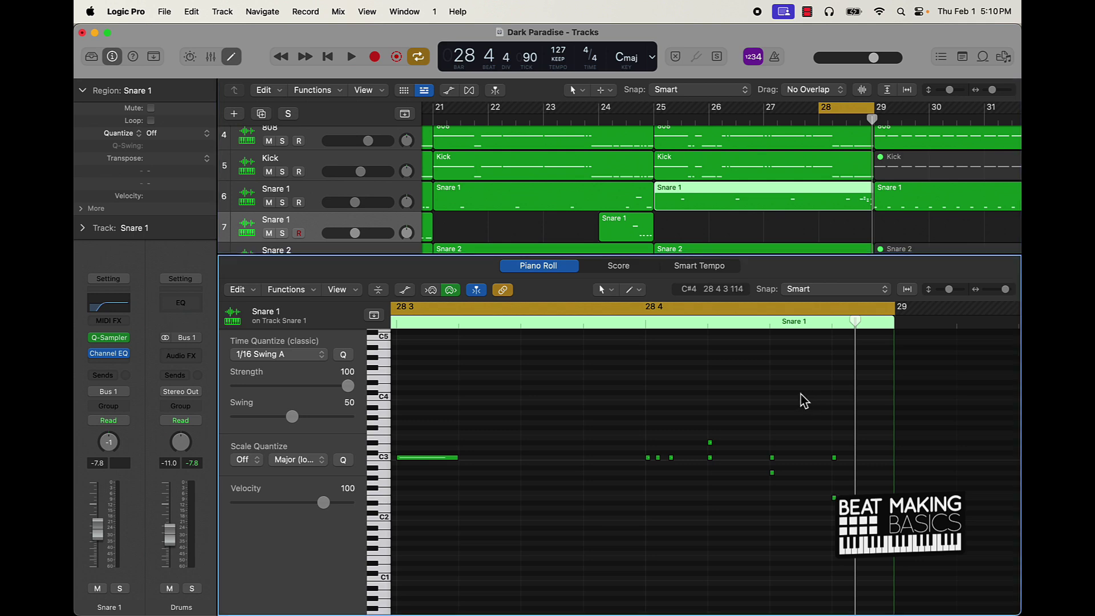
{"action": "left_click", "coordinate": [269, 203]}
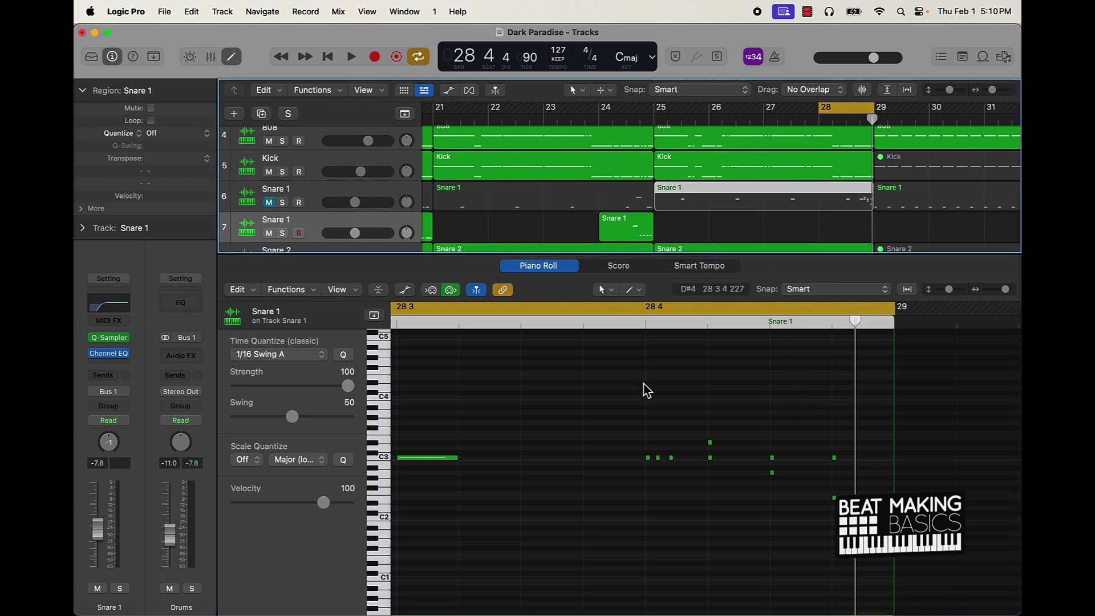
{"action": "left_click", "coordinate": [703, 228]}
{"action": "key", "text": "space"}
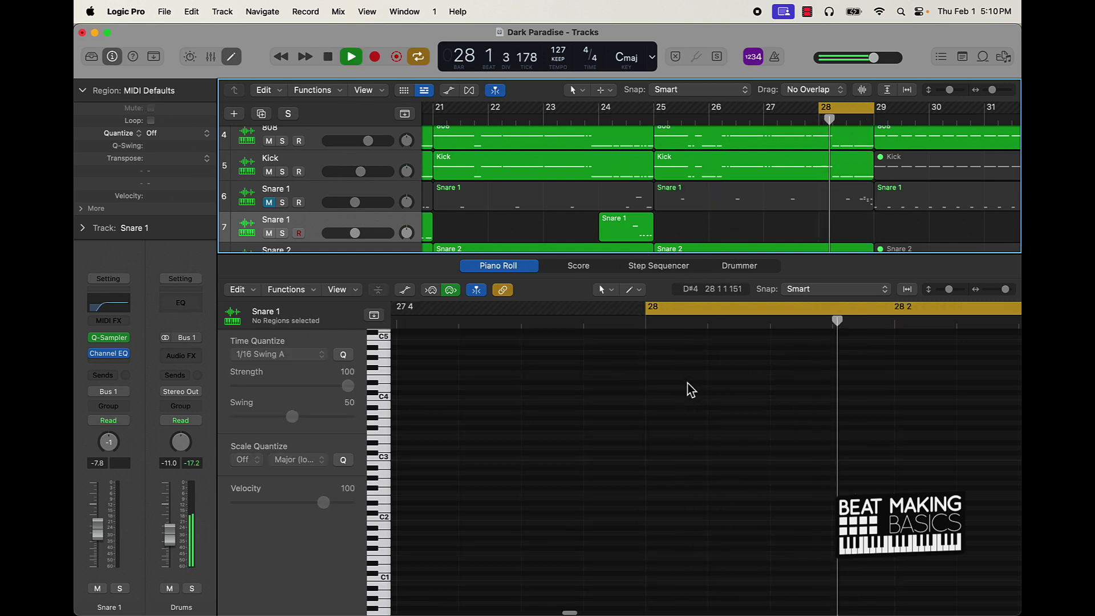
{"action": "key", "text": "space"}
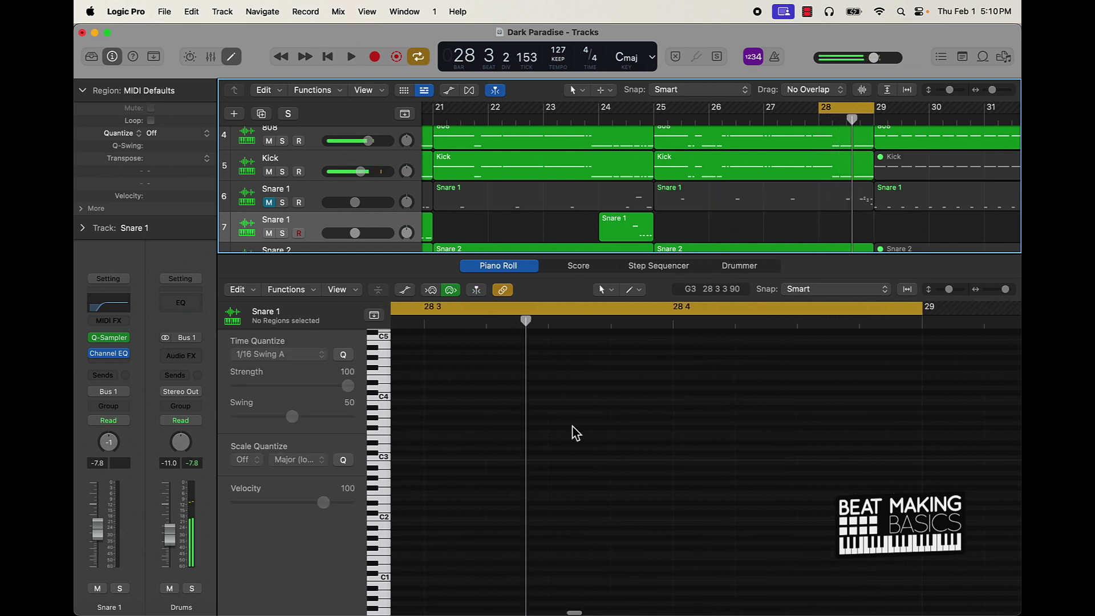
Pencil the first four roll notes into a new bar 28 region and play them back.
{"action": "left_click", "coordinate": [551, 432]}
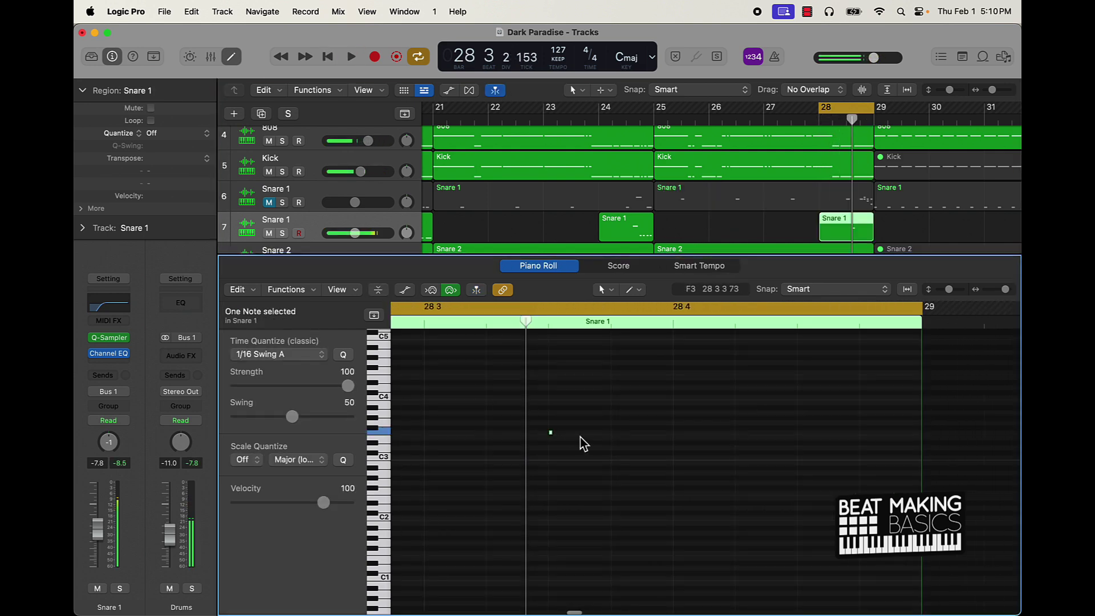
{"action": "left_click", "coordinate": [613, 432]}
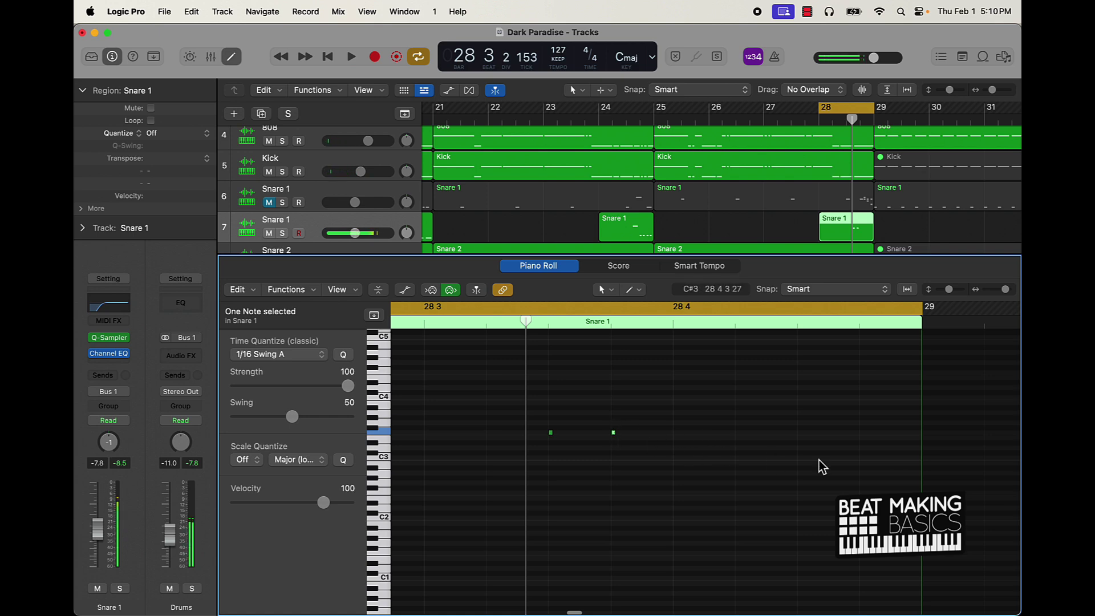
{"action": "left_click", "coordinate": [800, 437]}
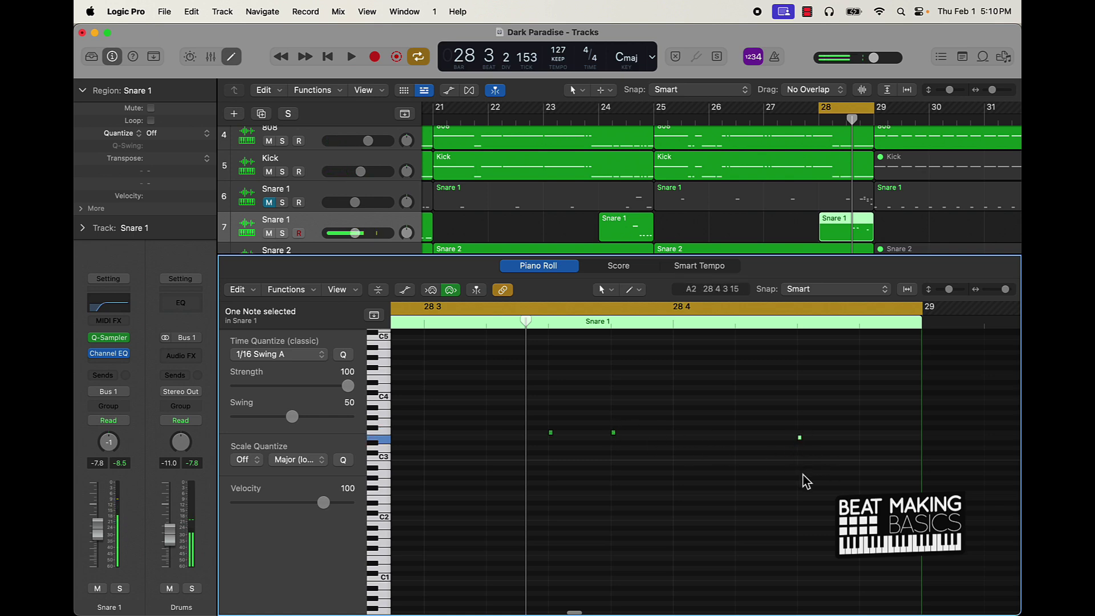
{"action": "left_click", "coordinate": [861, 472]}
{"action": "key", "text": "space"}
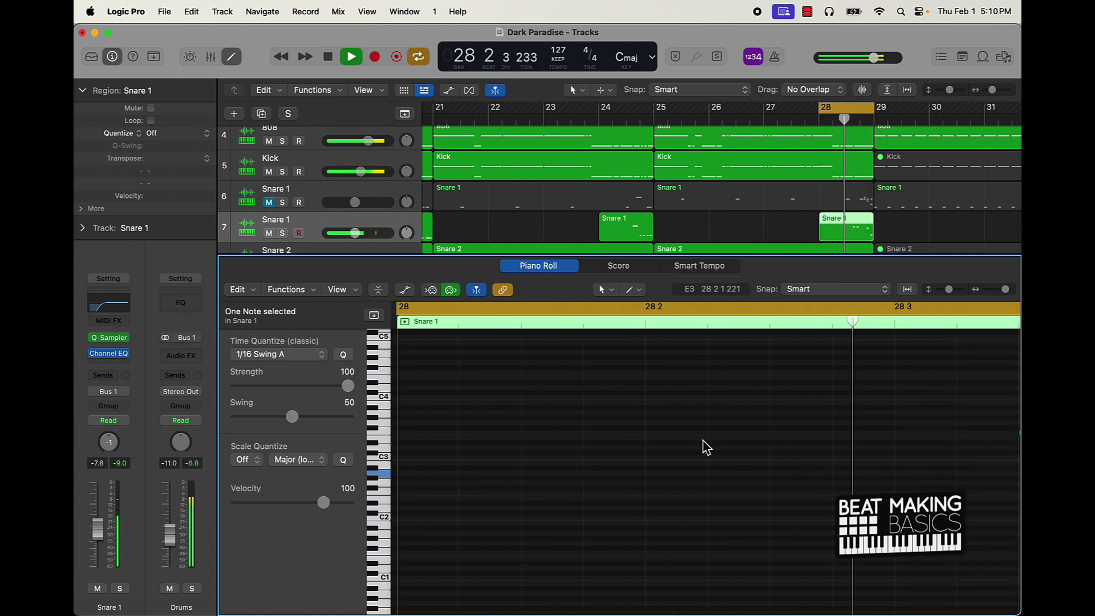
{"action": "key", "text": "space"}
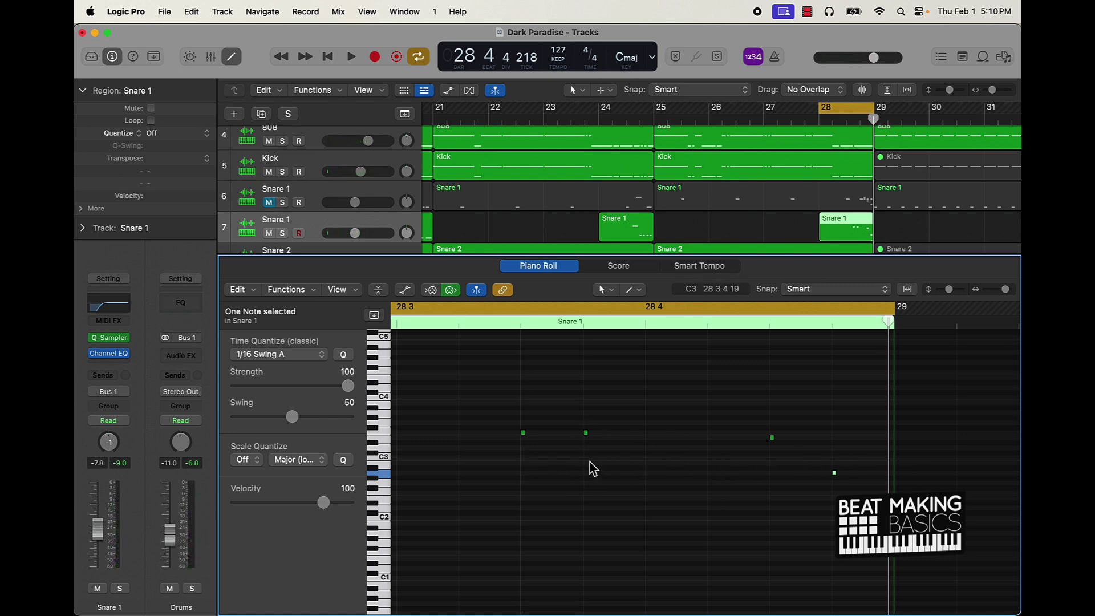
Add C3 and G#2 notes, copy the F3 and E3 notes, audition, and close the Piano Roll.
{"action": "left_click", "coordinate": [586, 457]}
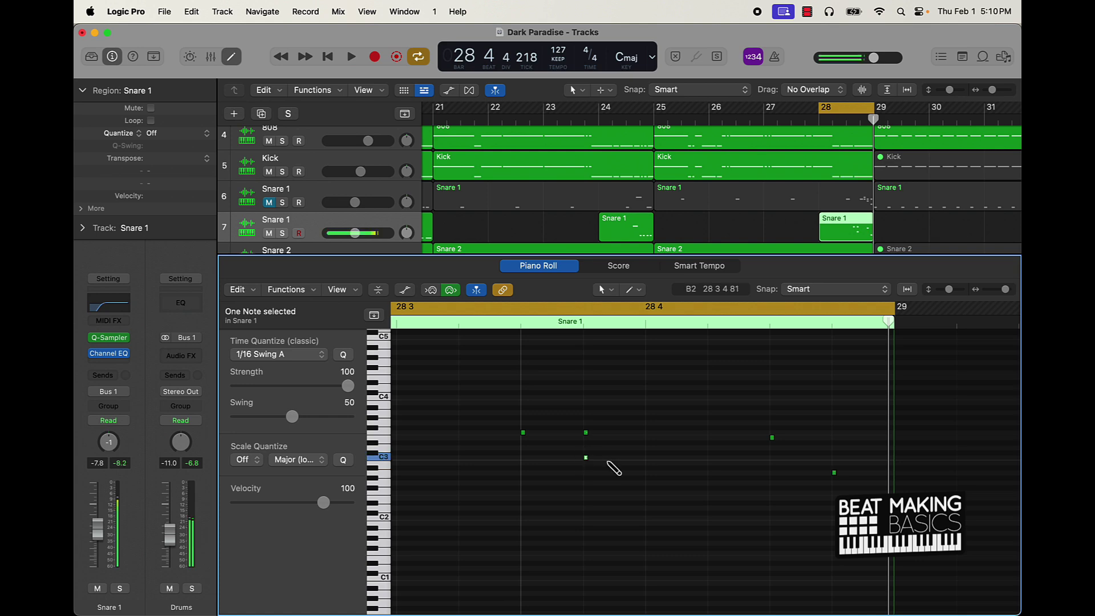
{"action": "left_click", "coordinate": [773, 474]}
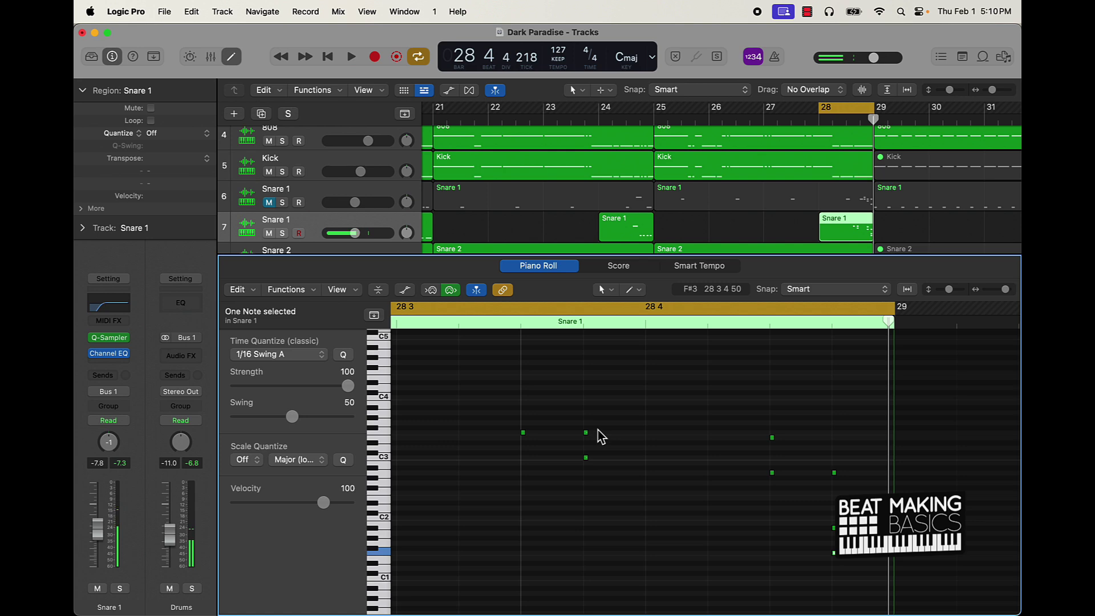
{"action": "left_click_drag", "start_coordinate": [525, 434], "coordinate": [539, 435]}
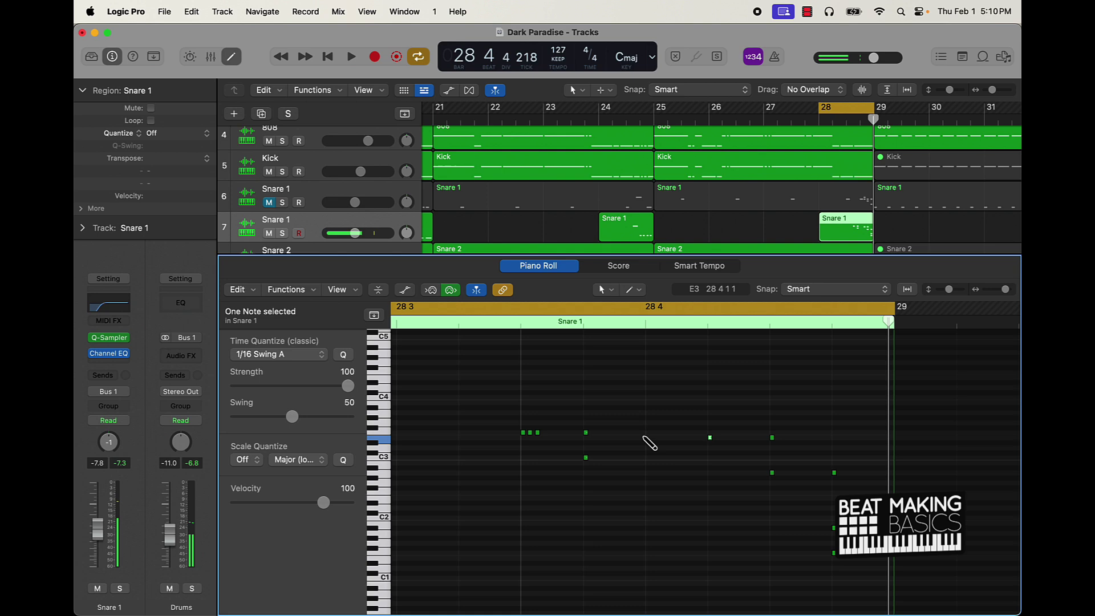
{"action": "left_click_drag", "start_coordinate": [637, 417], "coordinate": [738, 464]}
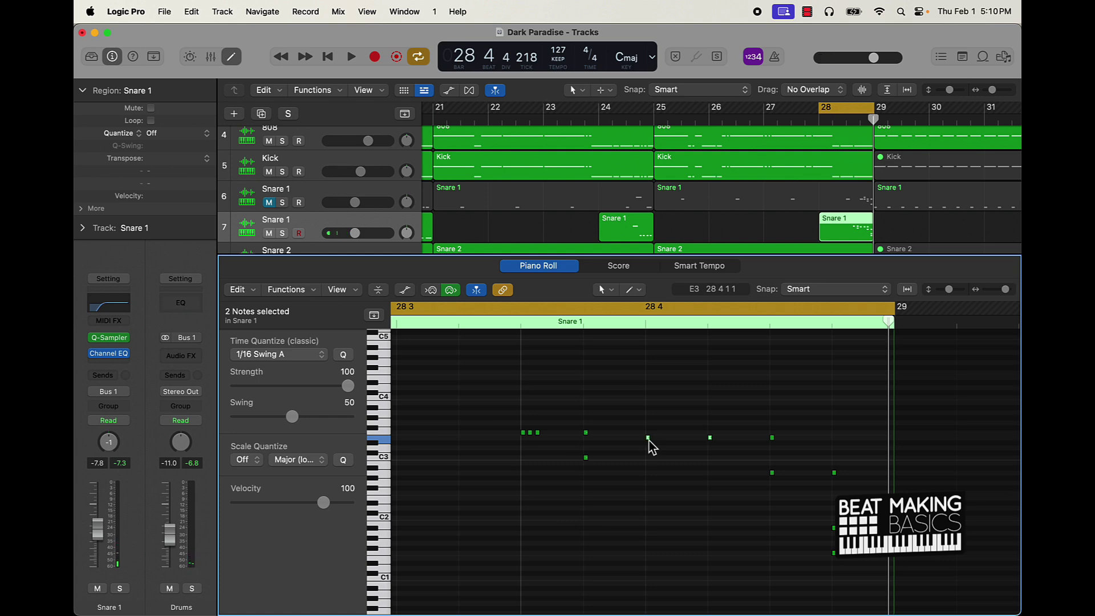
{"action": "left_click_drag", "start_coordinate": [649, 439], "coordinate": [677, 440]}
{"action": "left_click_drag", "start_coordinate": [746, 411], "coordinate": [652, 525]}
{"action": "left_click", "coordinate": [678, 491]}
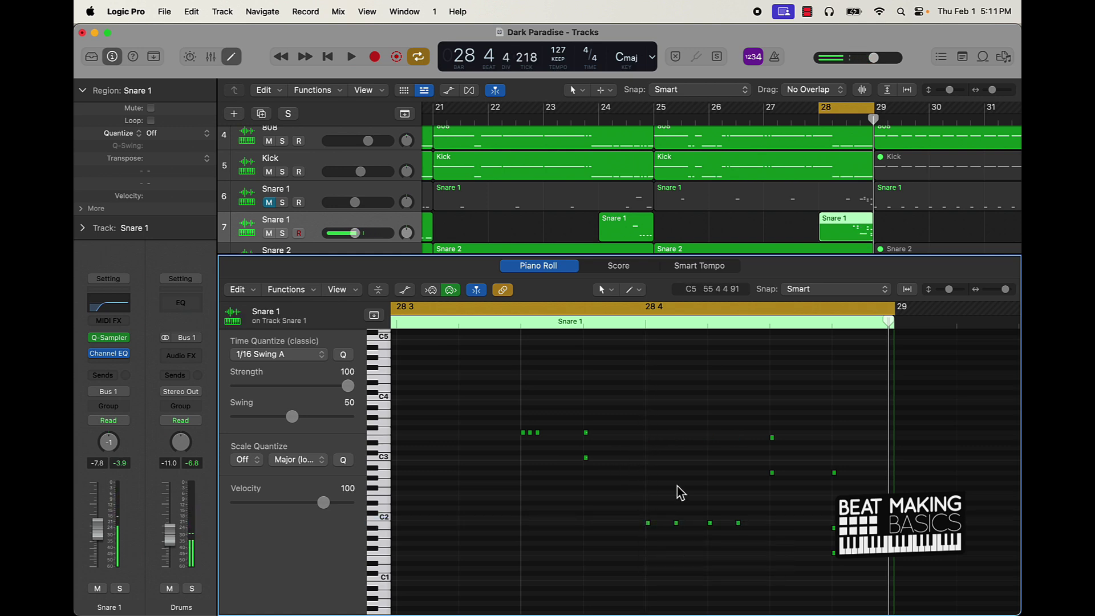
{"action": "key", "text": "space"}
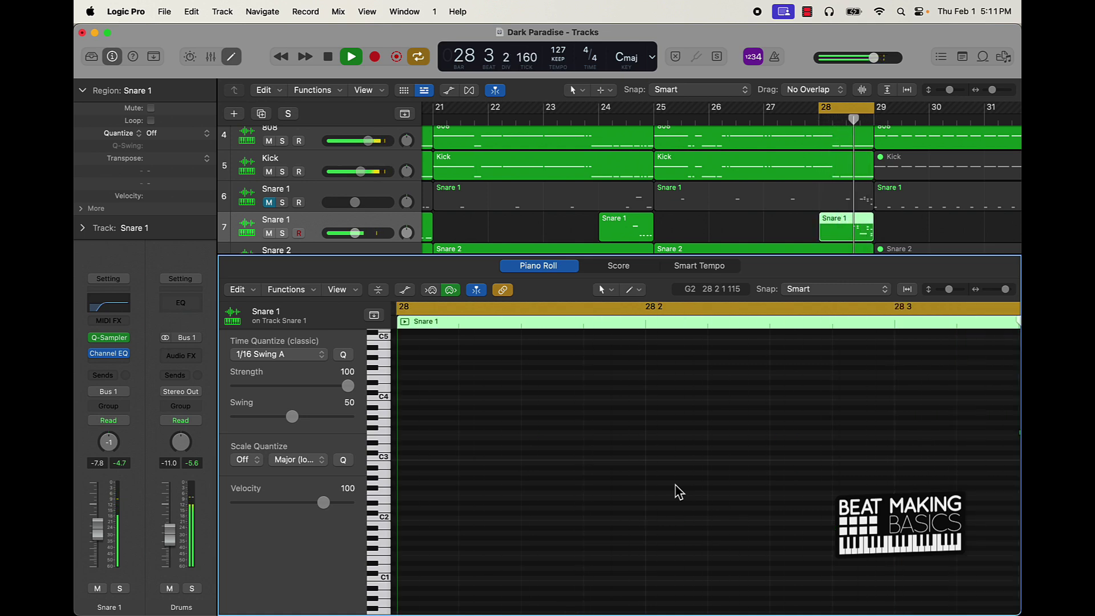
{"action": "key", "text": "space"}
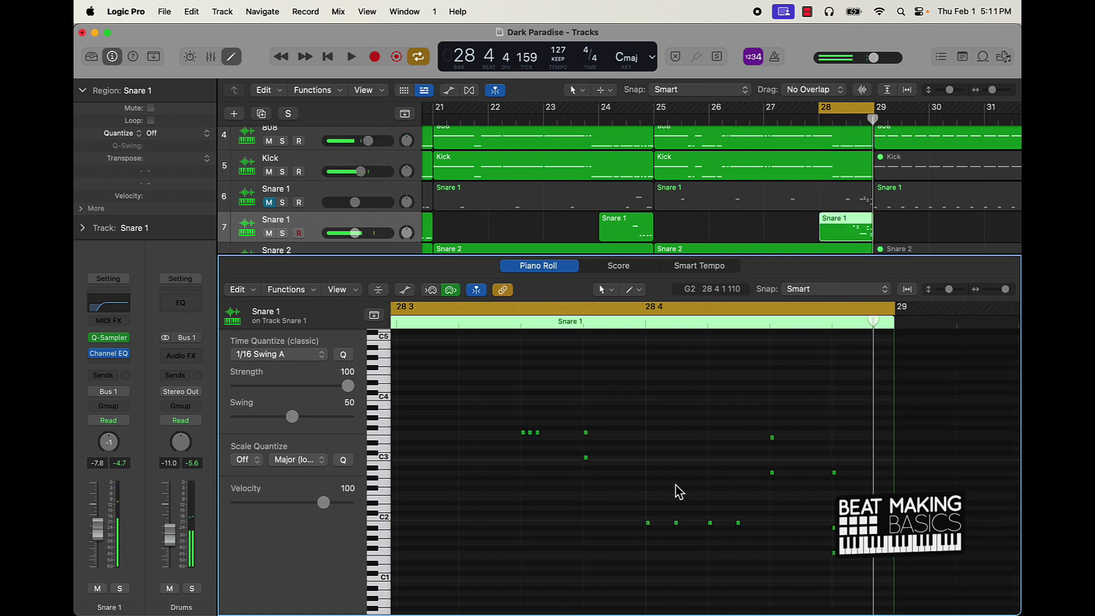
{"action": "left_click", "coordinate": [239, 58]}
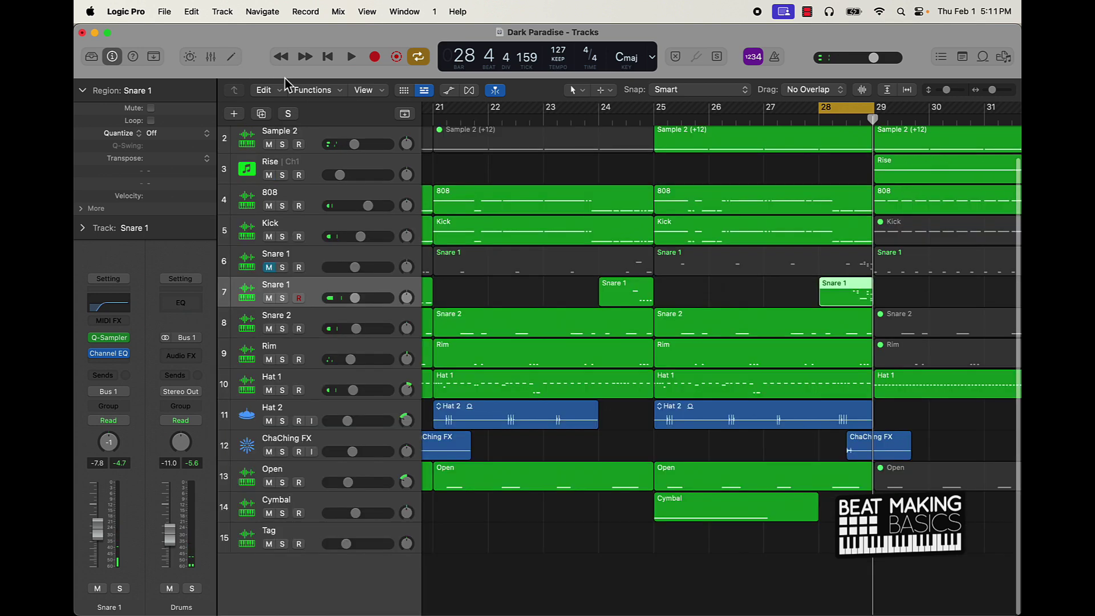
{"action": "left_click", "coordinate": [738, 301]}
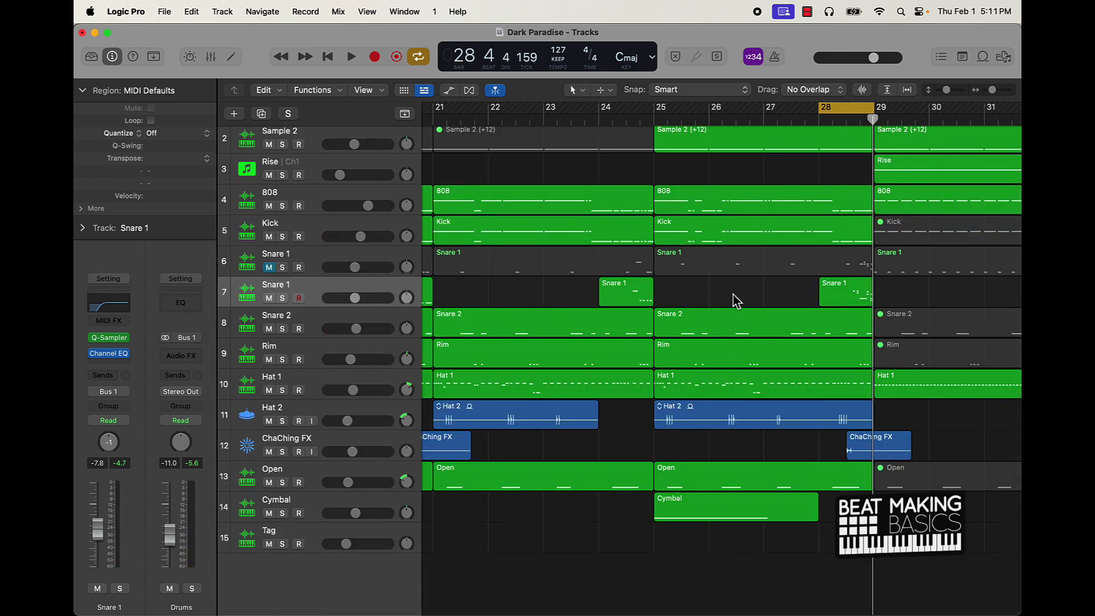